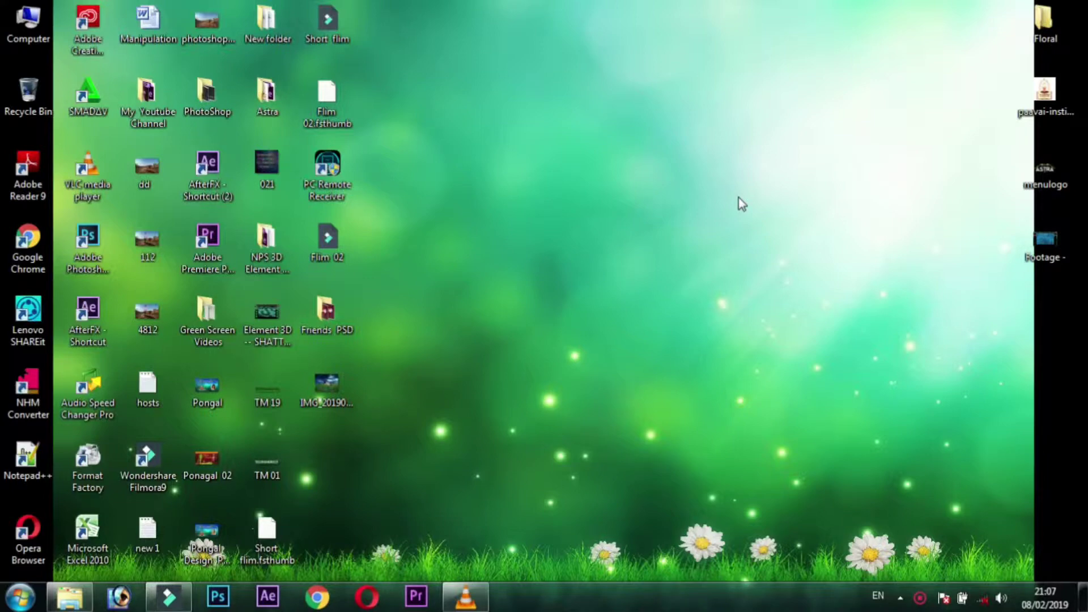
Import the Shgiye video from the Windows Videos library into the Filmora project's media and maximize the Filmora window
{"action": "right_click", "coordinate": [594, 98]}
{"action": "left_click", "coordinate": [634, 168]}
{"action": "left_click", "coordinate": [69, 596]}
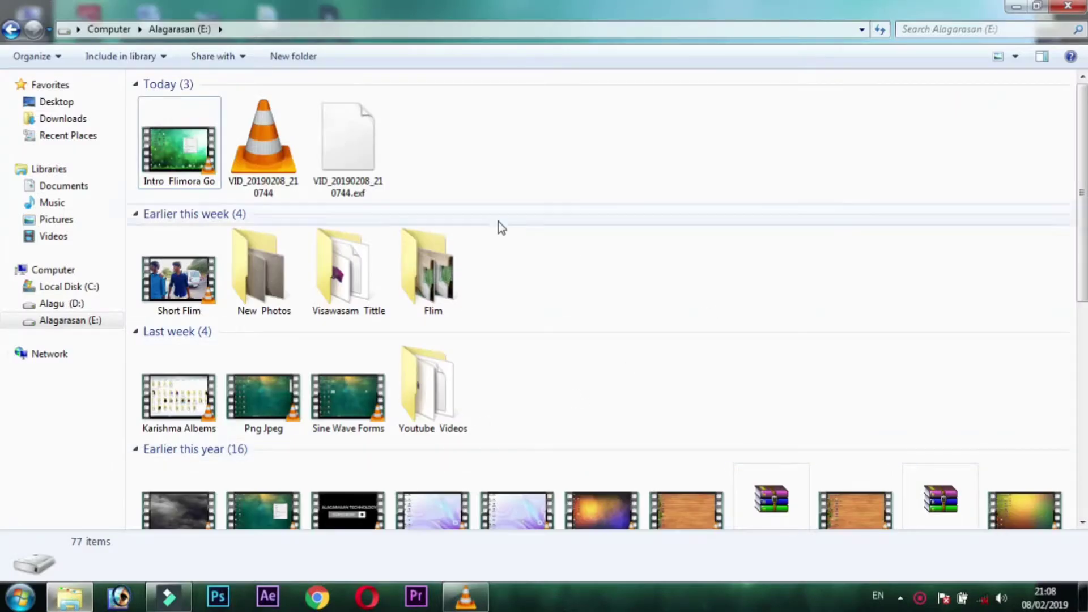
{"action": "left_click", "coordinate": [75, 238]}
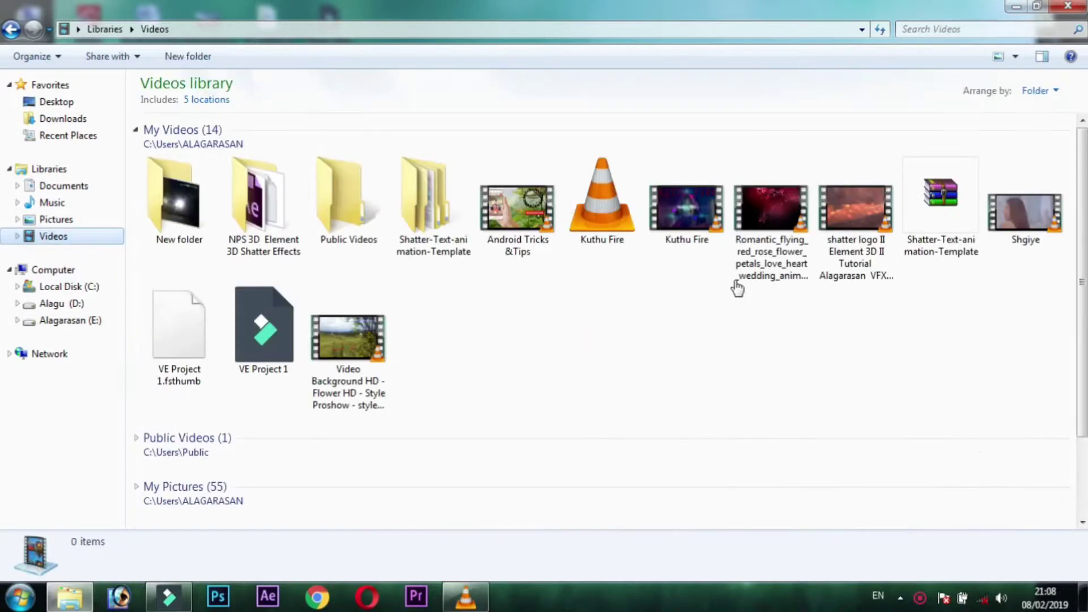
{"action": "left_click_drag", "start_coordinate": [1031, 244], "coordinate": [280, 246]}
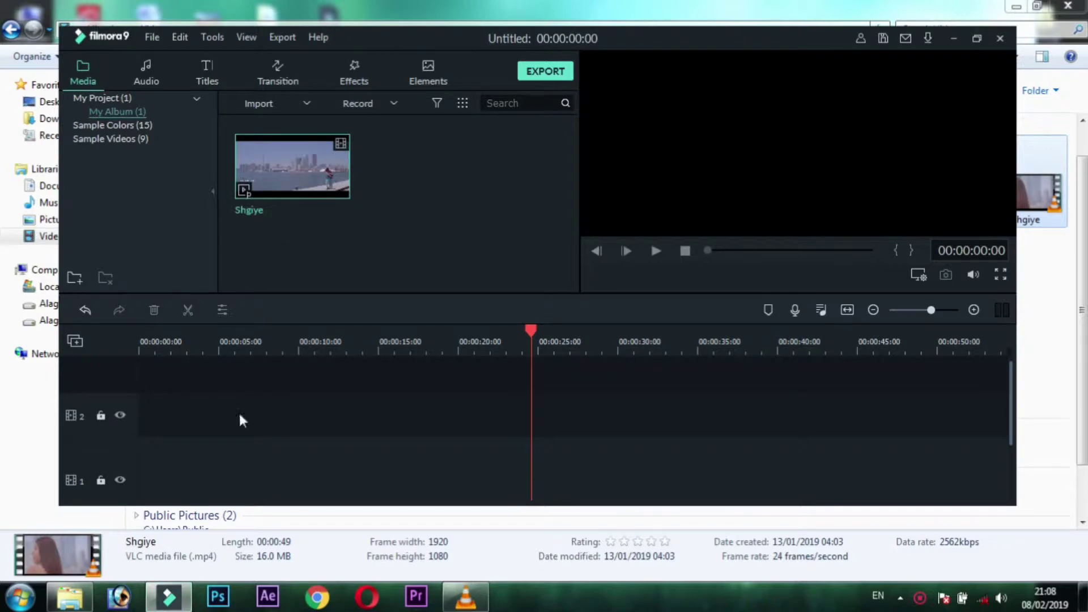
{"action": "left_click", "coordinate": [976, 38]}
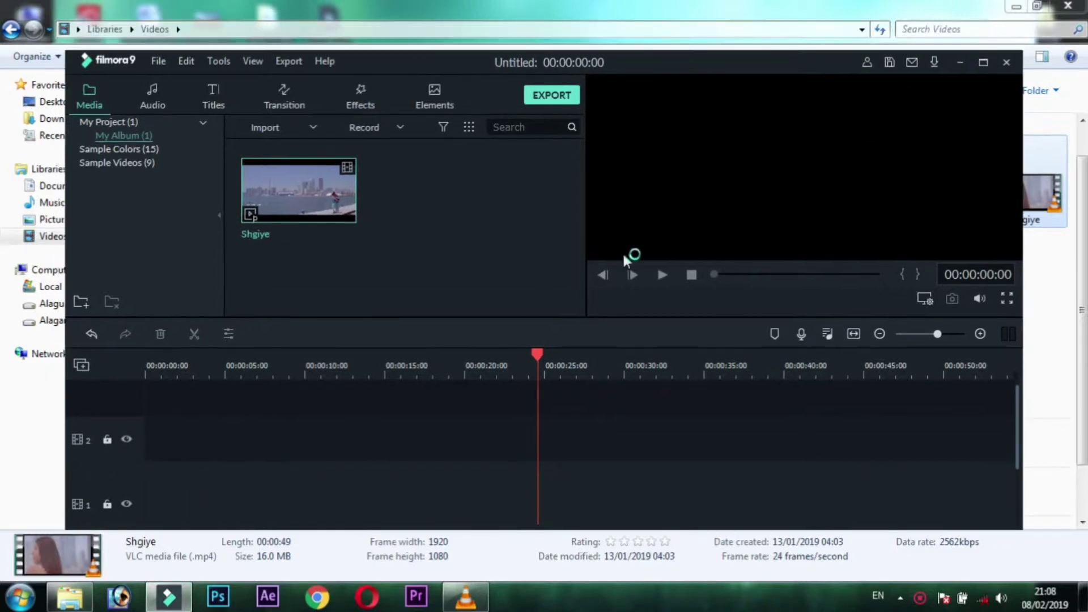
{"action": "left_click", "coordinate": [988, 61]}
Place the Shgiye clip at the start of video track 1, keeping the current project settings
{"action": "left_click_drag", "start_coordinate": [232, 139], "coordinate": [75, 457]}
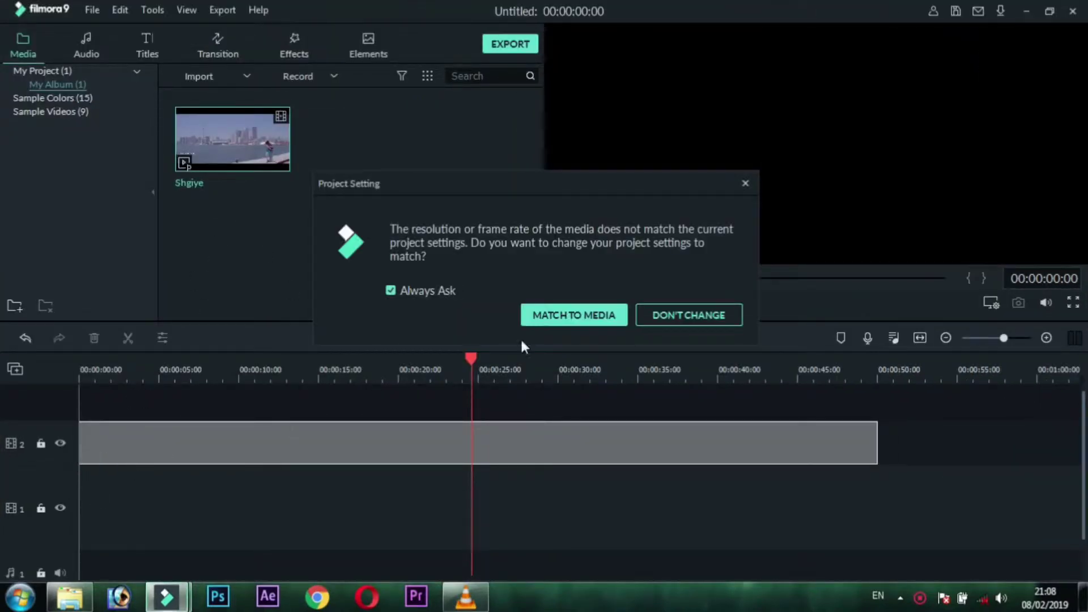
{"action": "left_click", "coordinate": [691, 319]}
{"action": "left_click_drag", "start_coordinate": [172, 437], "coordinate": [181, 504]}
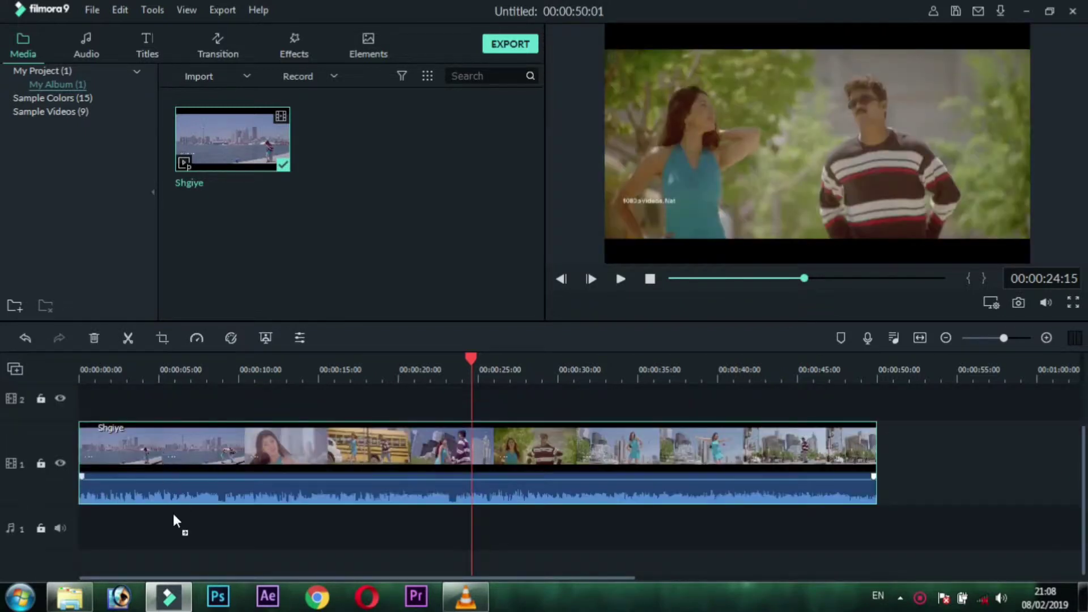
{"action": "left_click_drag", "start_coordinate": [144, 543], "coordinate": [138, 449]}
{"action": "scroll", "coordinate": [138, 447], "scroll_direction": "up", "scroll_amount": 1}
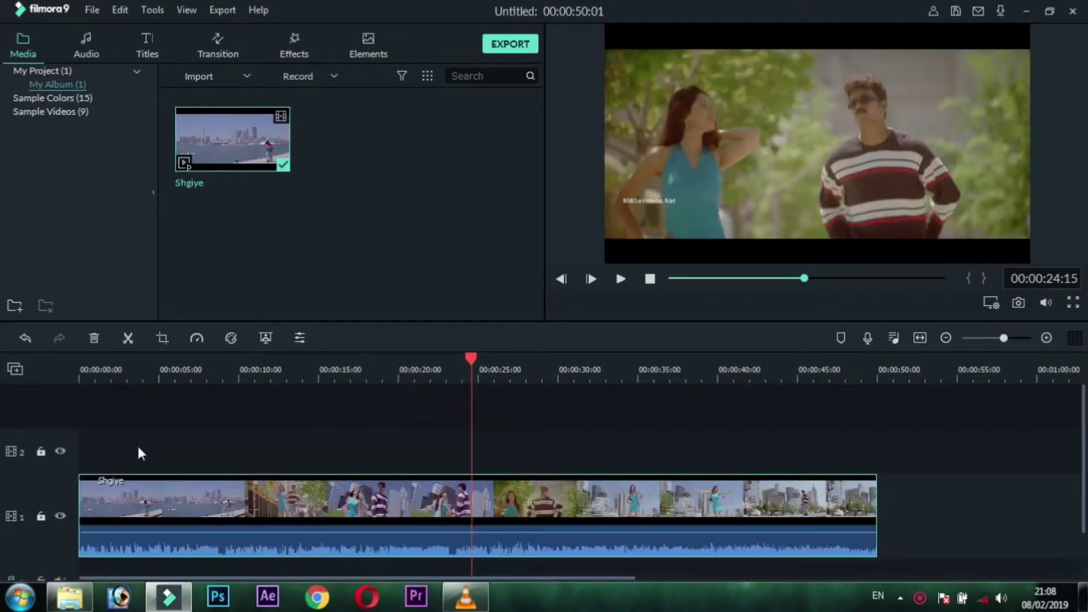
Try rotating the Shgiye clip 90 degrees clockwise and undo the rotation
{"action": "right_click", "coordinate": [159, 545]}
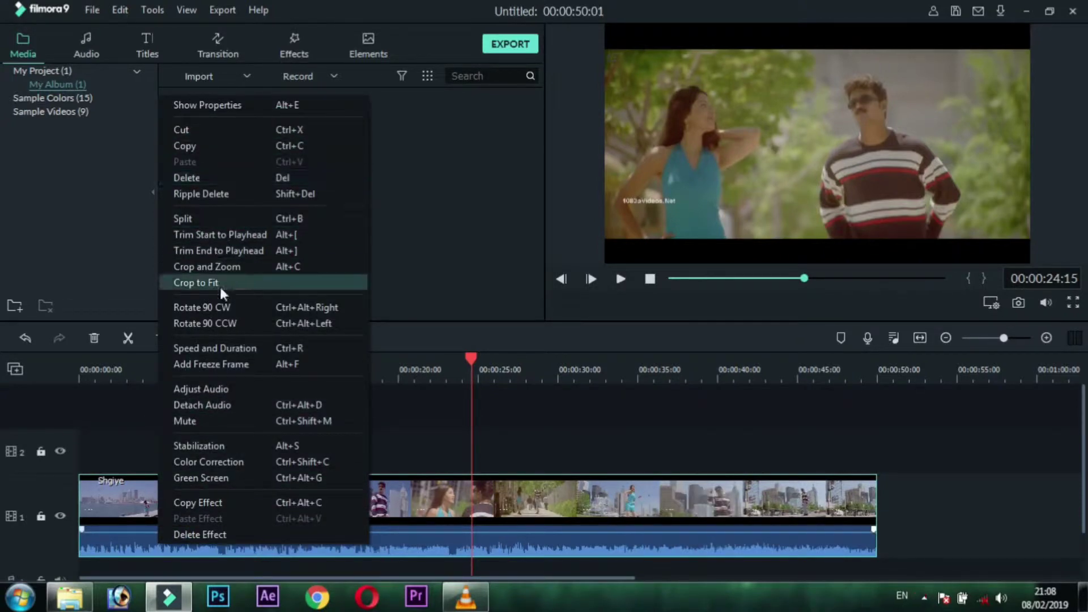
{"action": "left_click", "coordinate": [220, 311]}
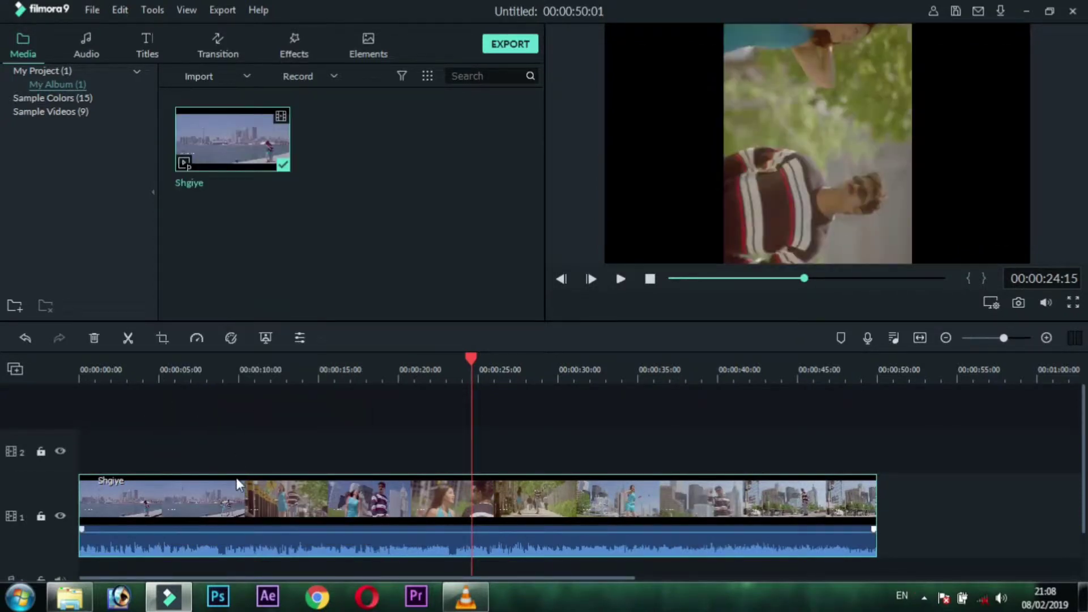
{"action": "key", "text": "ctrl+z"}
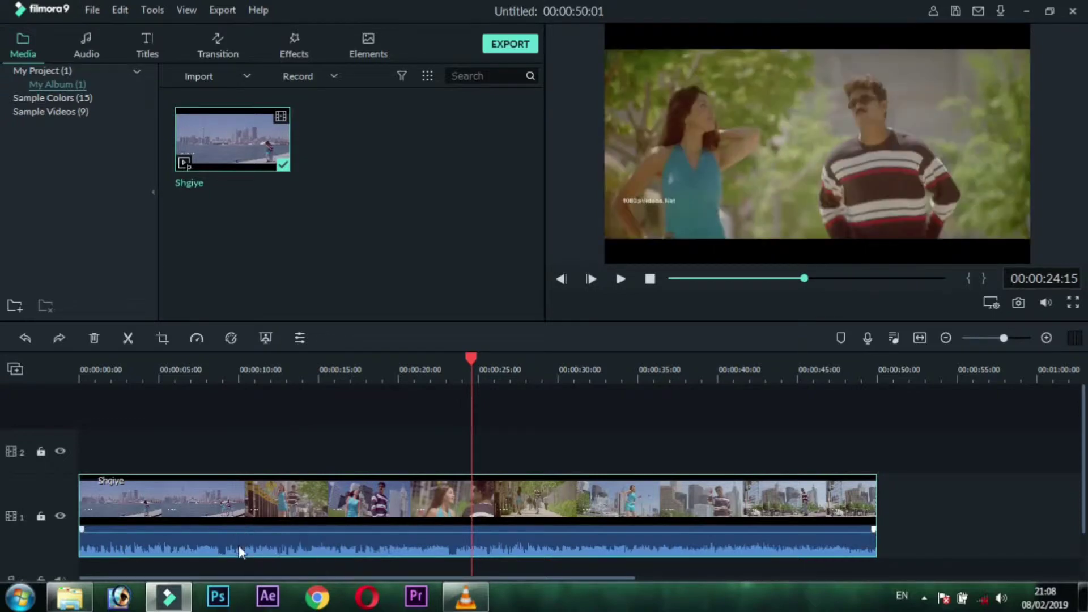
Mute the Shgiye clip's audio on the timeline and unmute it again
{"action": "right_click", "coordinate": [237, 547]}
{"action": "left_click", "coordinate": [266, 505]}
{"action": "right_click", "coordinate": [255, 507]}
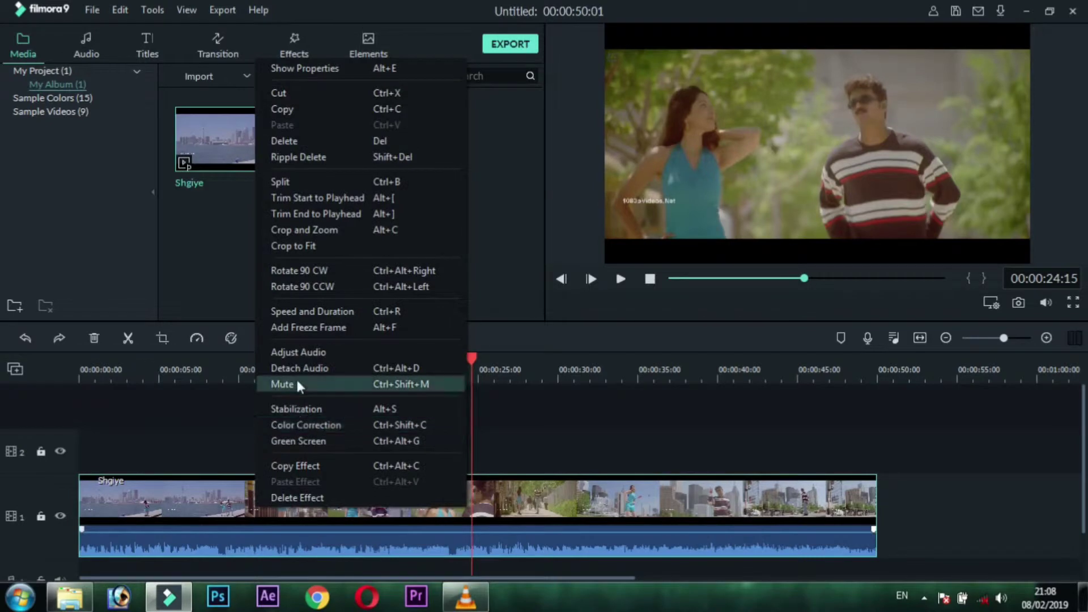
{"action": "left_click", "coordinate": [296, 378]}
{"action": "mouse_move", "coordinate": [284, 547]}
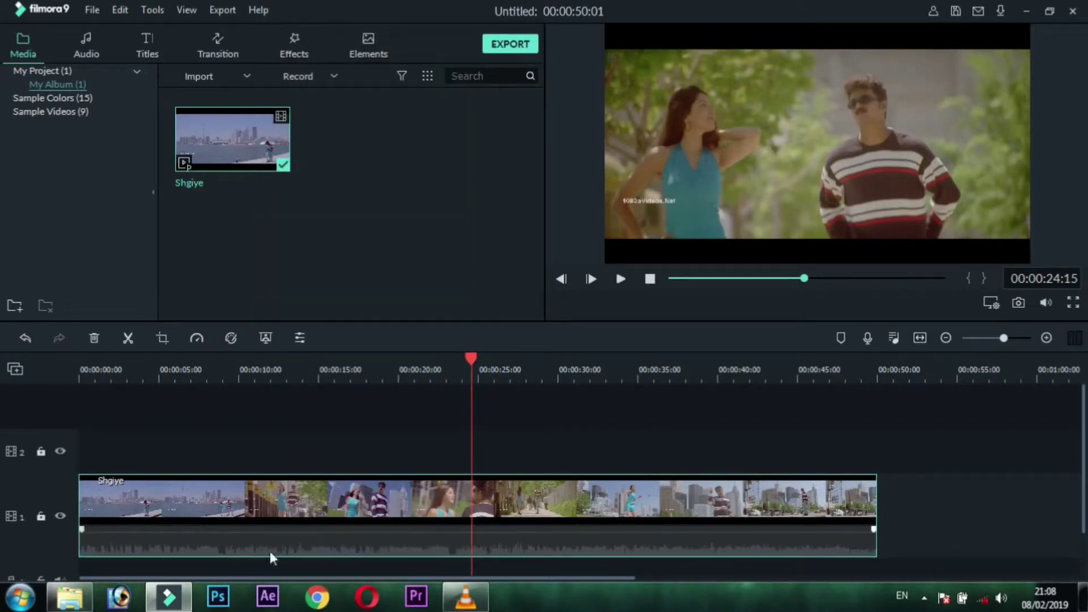
{"action": "right_click", "coordinate": [288, 506]}
{"action": "left_click", "coordinate": [360, 383]}
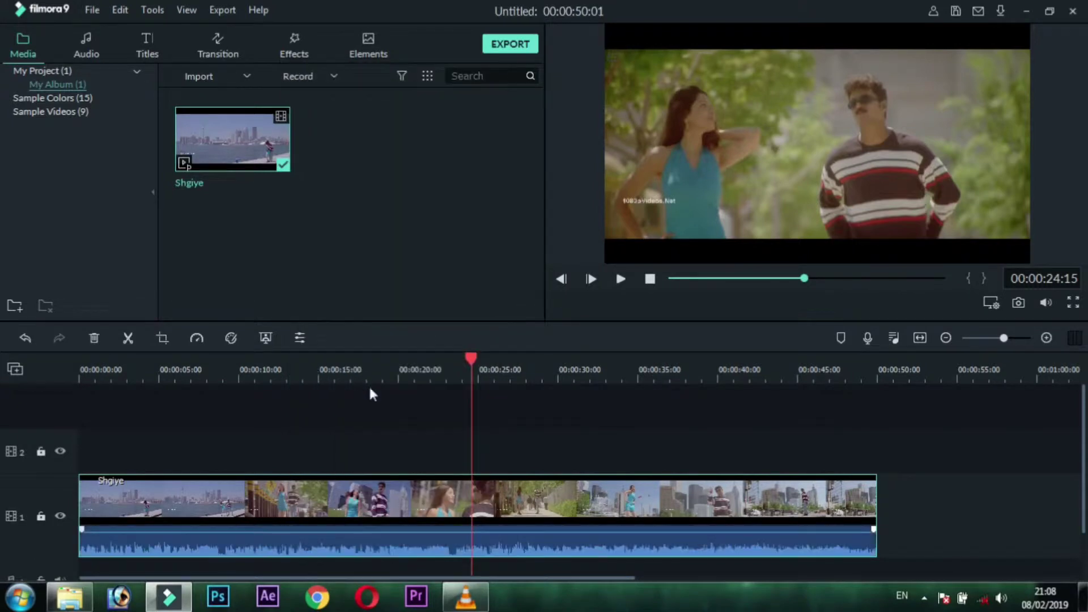
Play the Shgiye clip from about 5 seconds to the yellow bus shot and split it at about 13 seconds
{"action": "left_click", "coordinate": [168, 376]}
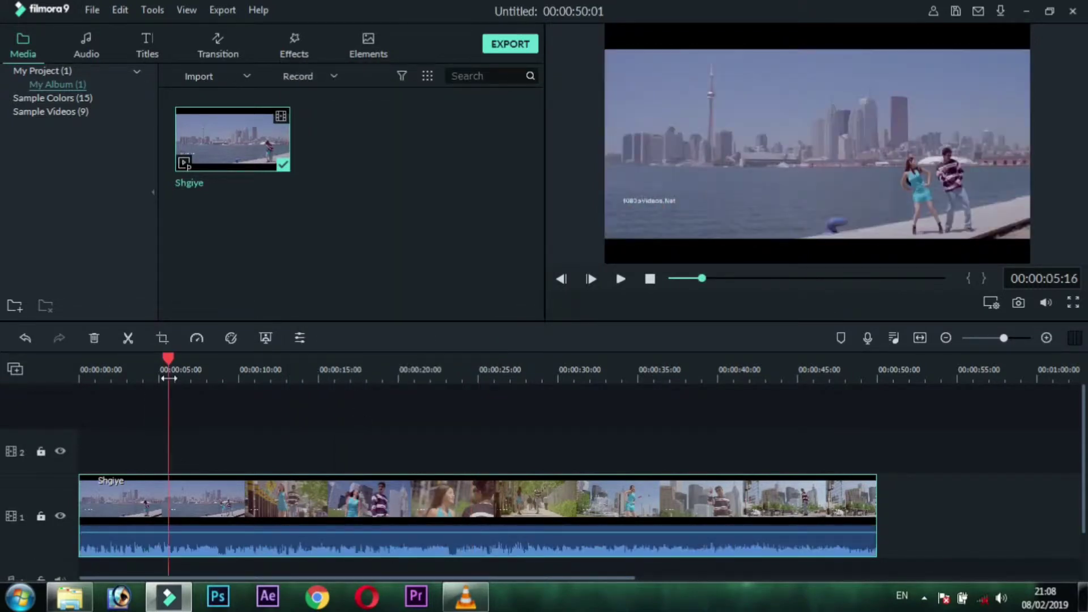
{"action": "key", "text": "space"}
{"action": "key", "text": "space"}
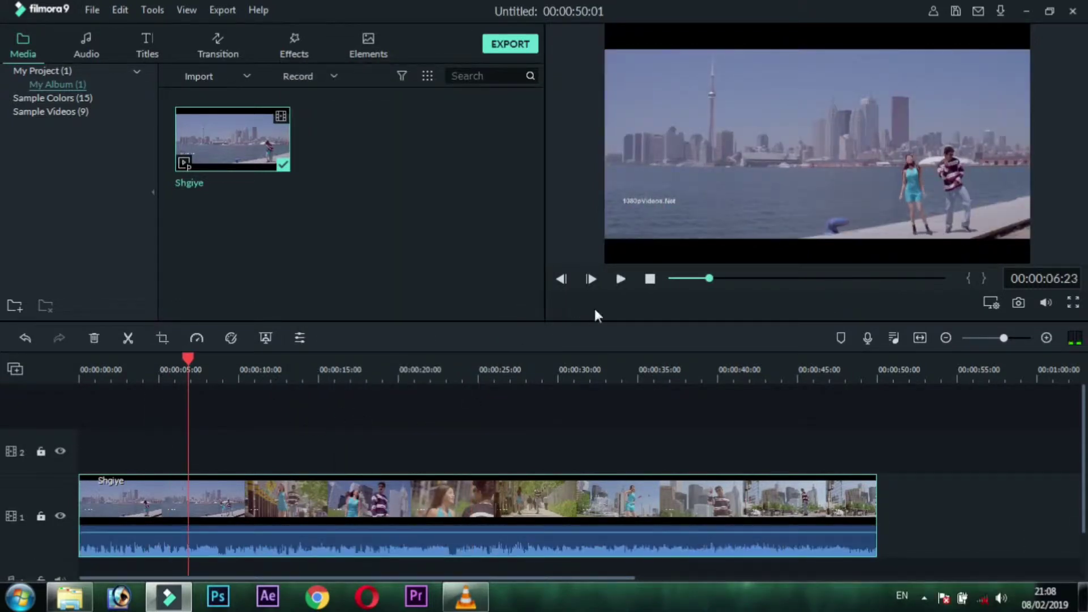
{"action": "left_click", "coordinate": [619, 279]}
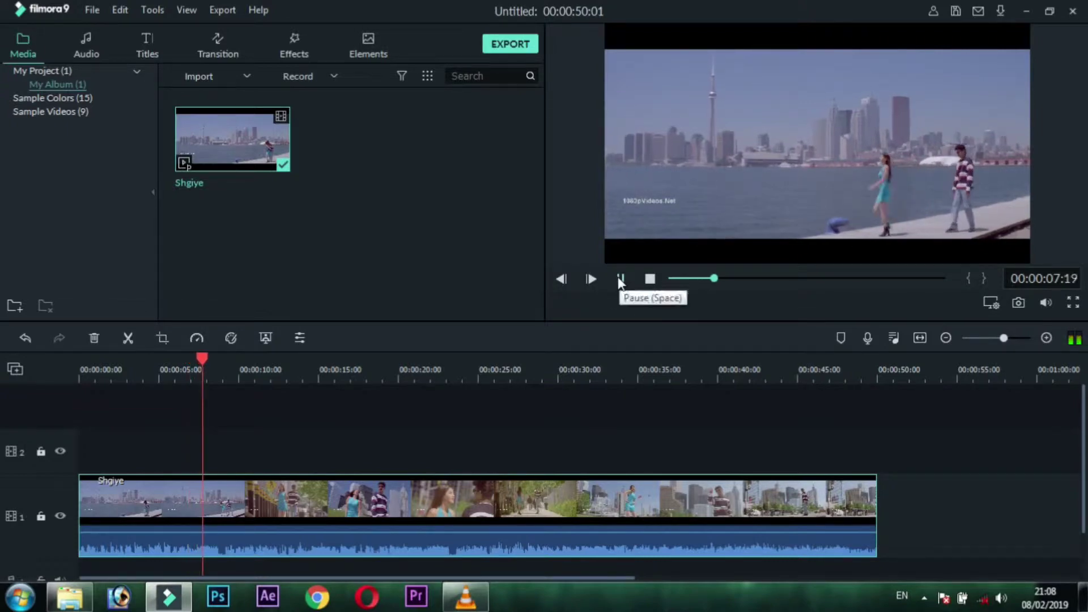
{"action": "left_click", "coordinate": [619, 279]}
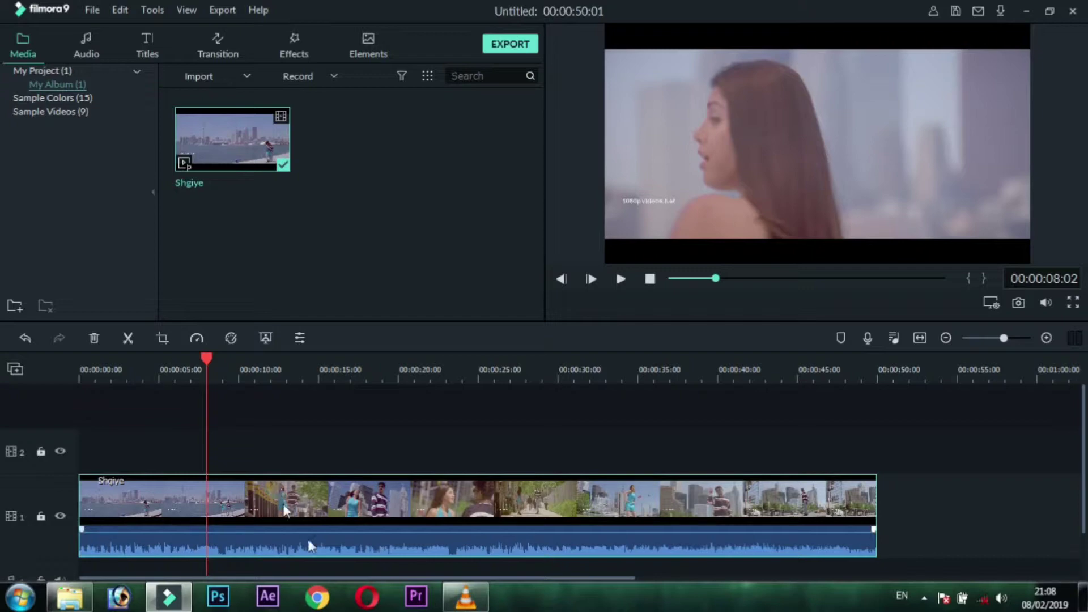
{"action": "mouse_move", "coordinate": [465, 596]}
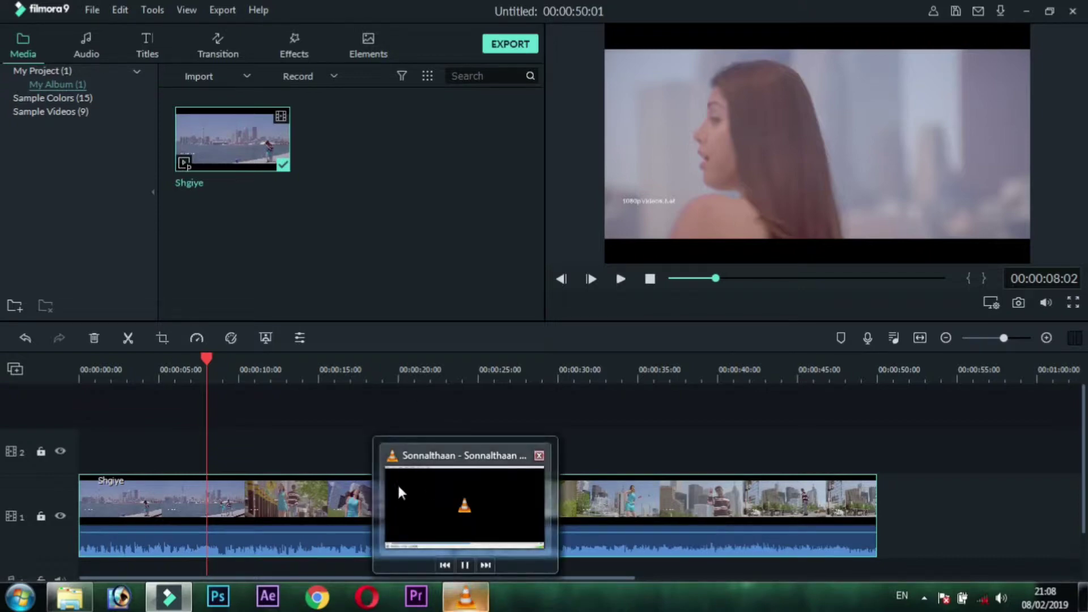
{"action": "key", "text": "space"}
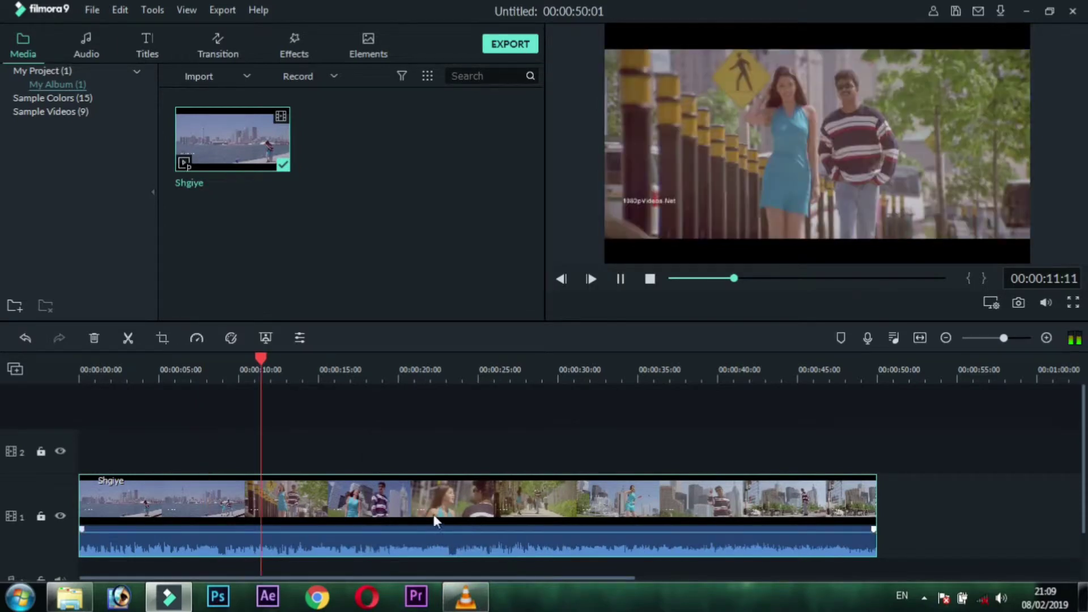
{"action": "key", "text": "space"}
{"action": "left_click", "coordinate": [618, 276]}
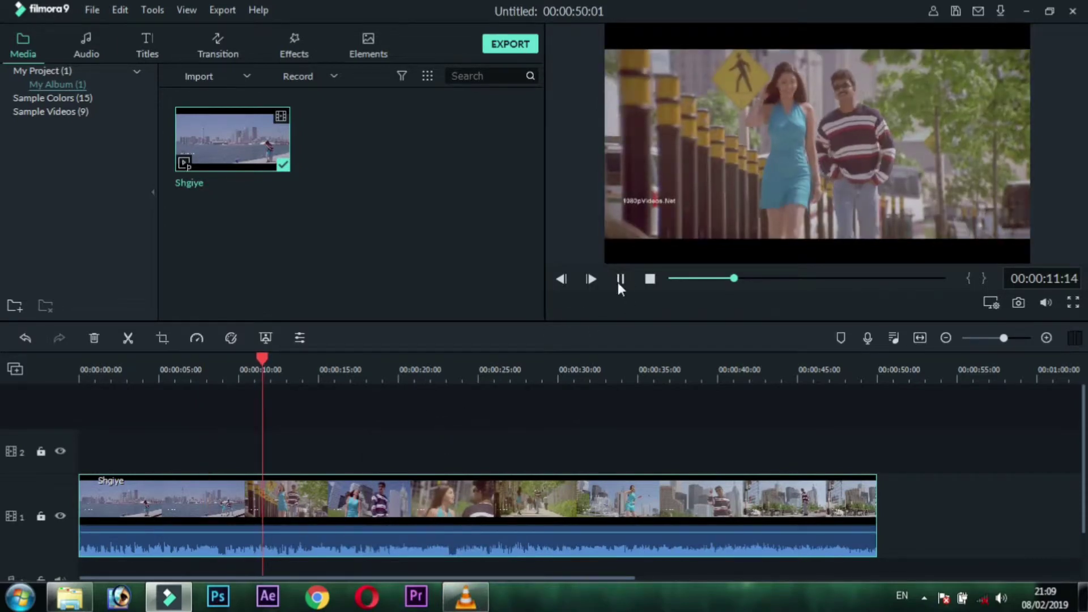
{"action": "left_click", "coordinate": [619, 279]}
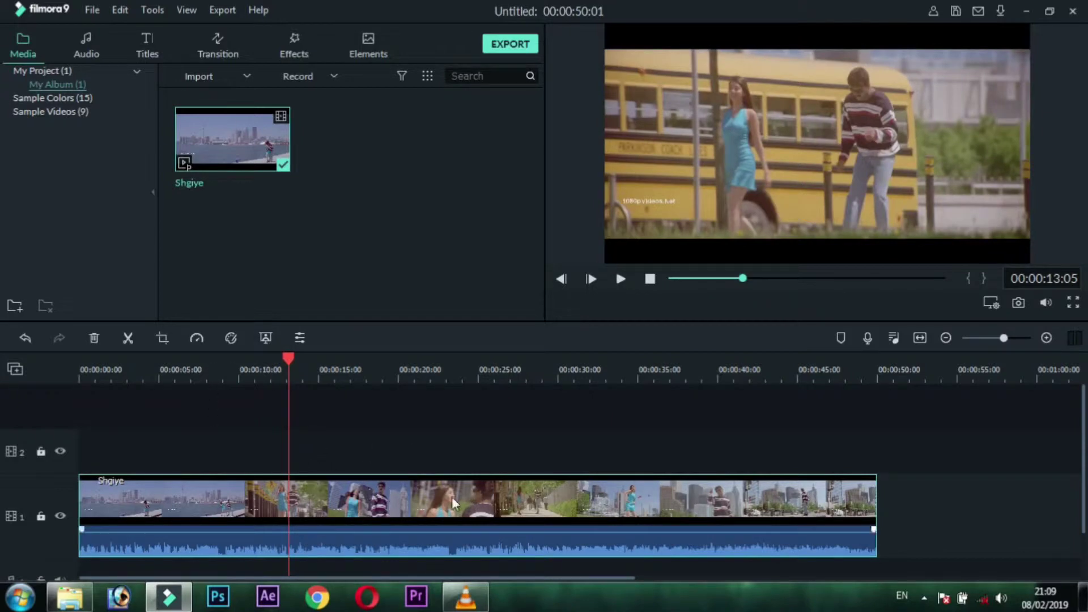
{"action": "left_click", "coordinate": [129, 339]}
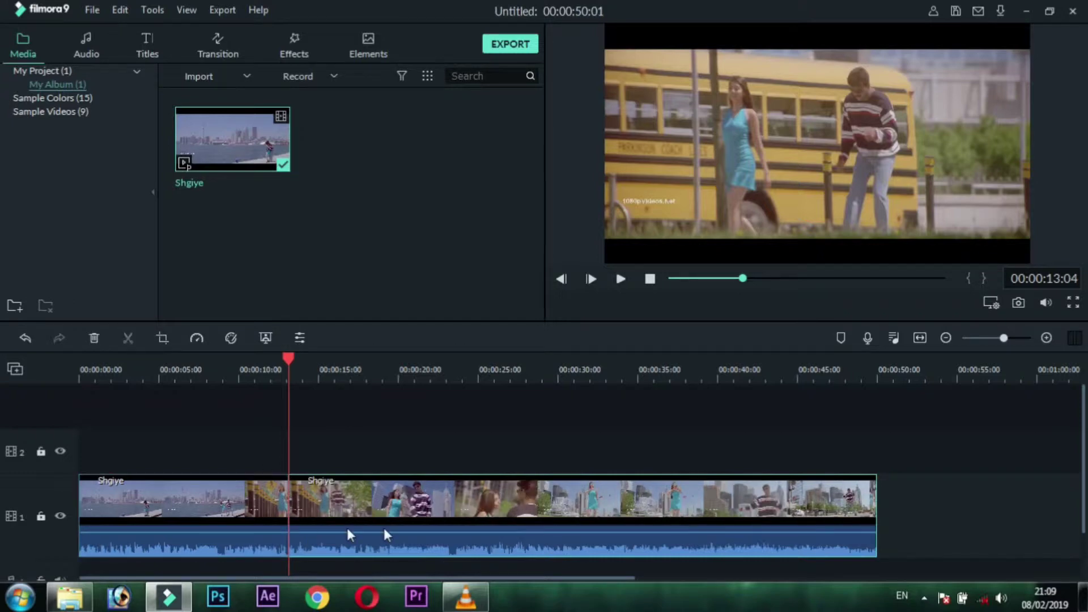
Separate the second segment from the first on track 1, leaving a gap of about one second between them
{"action": "left_click_drag", "start_coordinate": [380, 513], "coordinate": [459, 513]}
{"action": "left_click", "coordinate": [315, 501]}
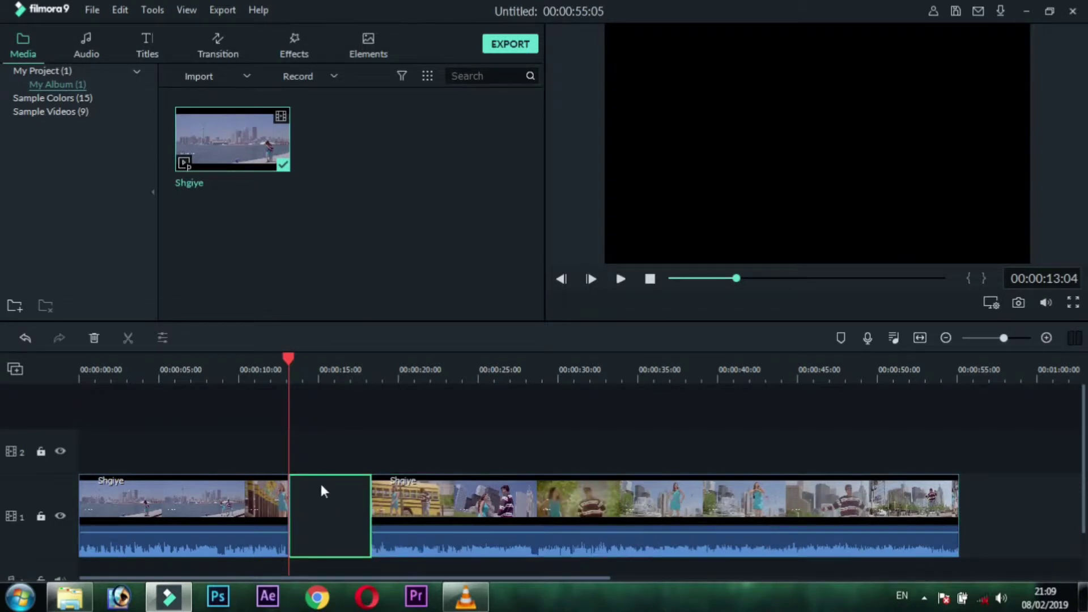
{"action": "left_click", "coordinate": [327, 451]}
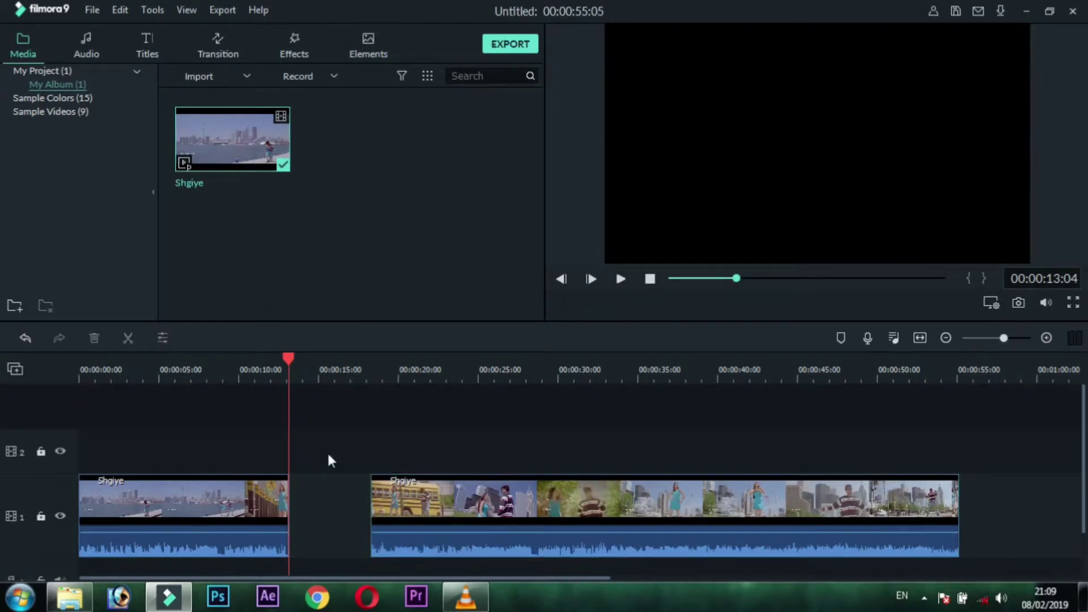
{"action": "left_click", "coordinate": [622, 278]}
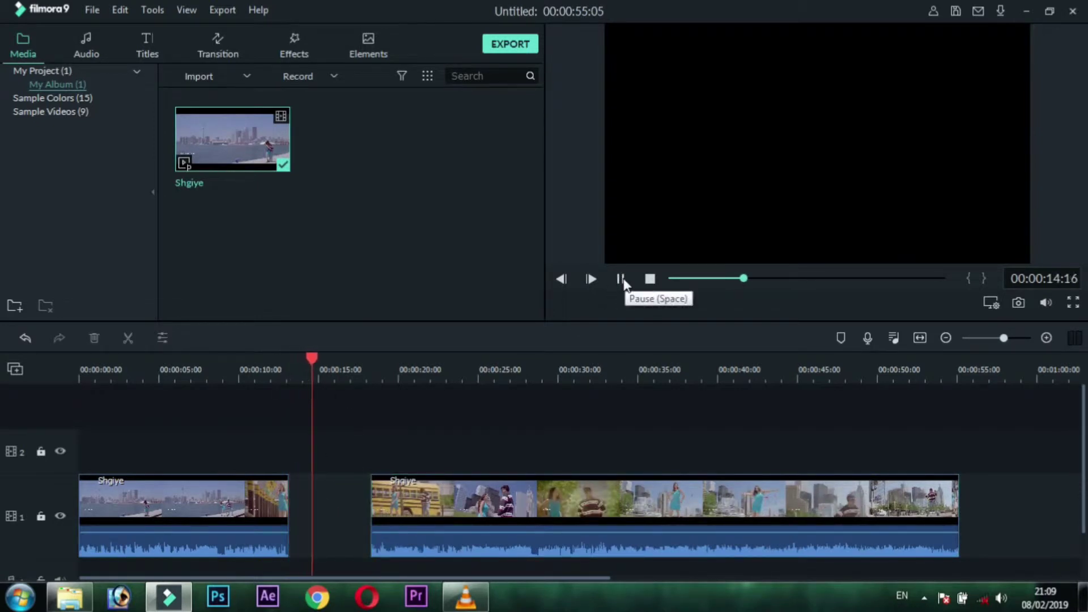
{"action": "key", "text": "space"}
{"action": "mouse_move", "coordinate": [509, 520]}
{"action": "left_mouse_down"}
{"action": "mouse_move", "coordinate": [485, 520]}
{"action": "mouse_move", "coordinate": [502, 522]}
{"action": "left_mouse_up"}
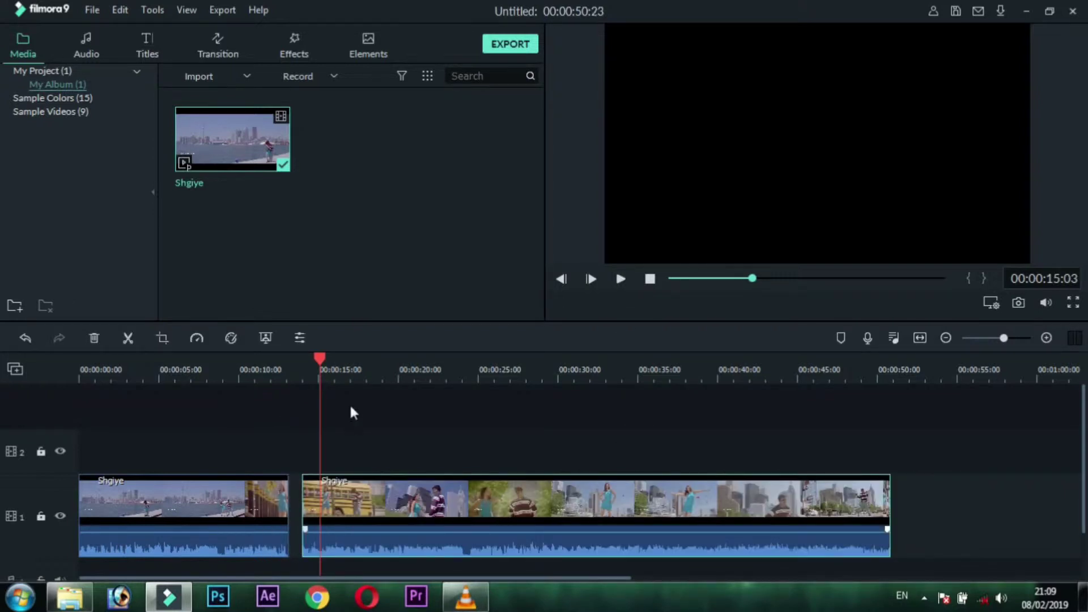
Split the second segment at about 22 seconds and move the remaining part about two seconds later on track 1
{"action": "left_click", "coordinate": [320, 357]}
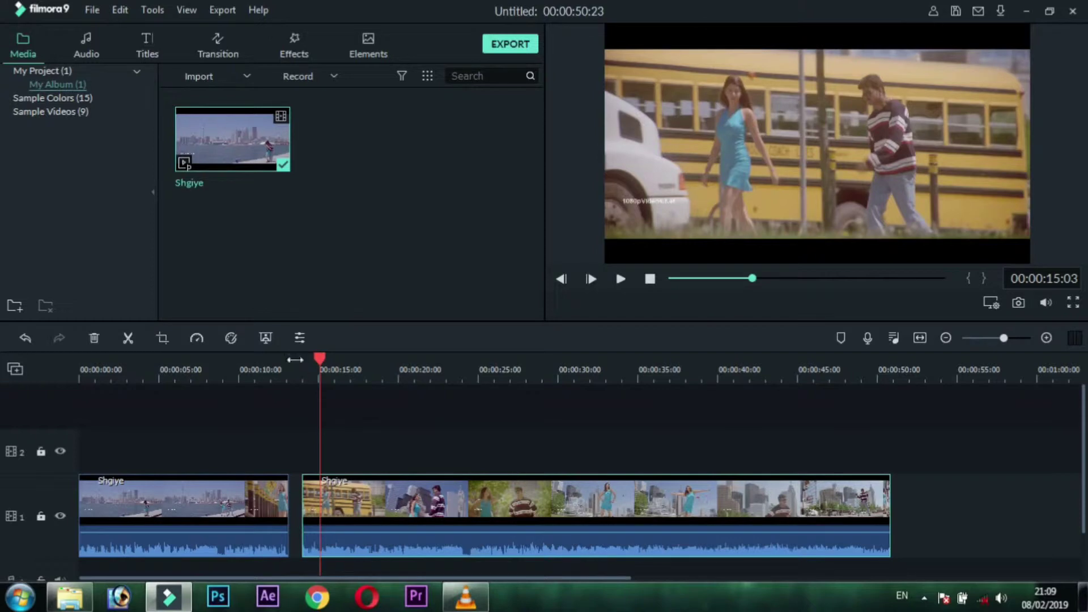
{"action": "left_click", "coordinate": [303, 365]}
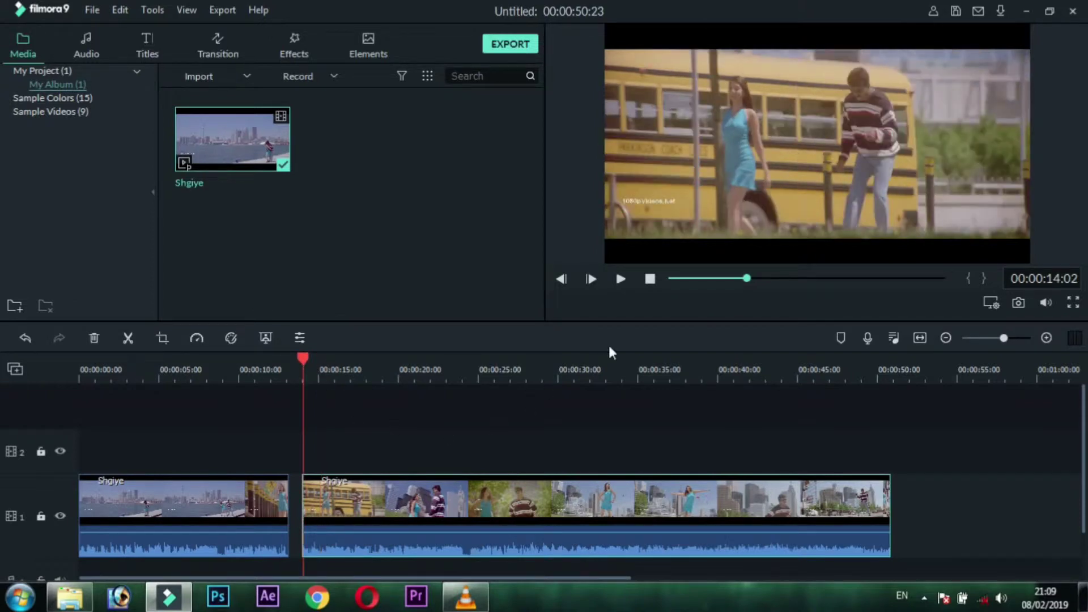
{"action": "left_click", "coordinate": [616, 278]}
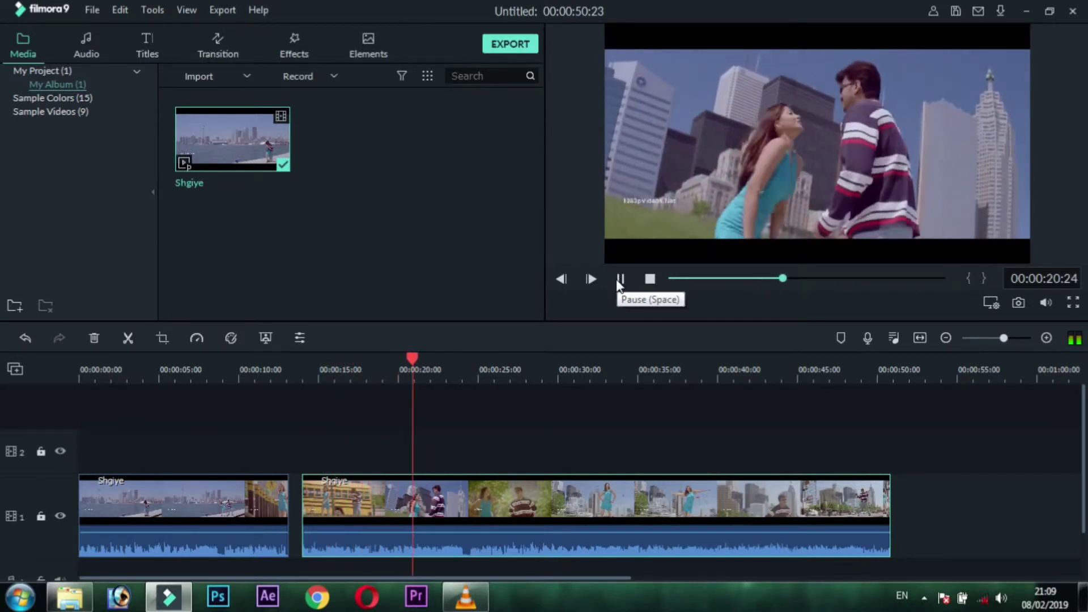
{"action": "left_click", "coordinate": [620, 279]}
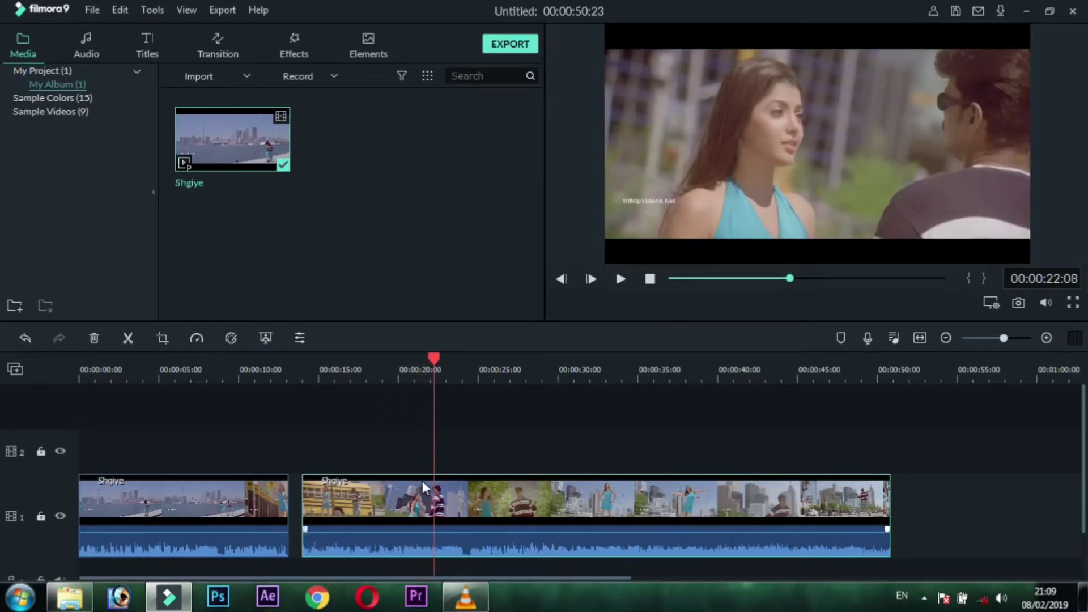
{"action": "left_click", "coordinate": [128, 338]}
{"action": "left_click_drag", "start_coordinate": [541, 525], "coordinate": [516, 549]}
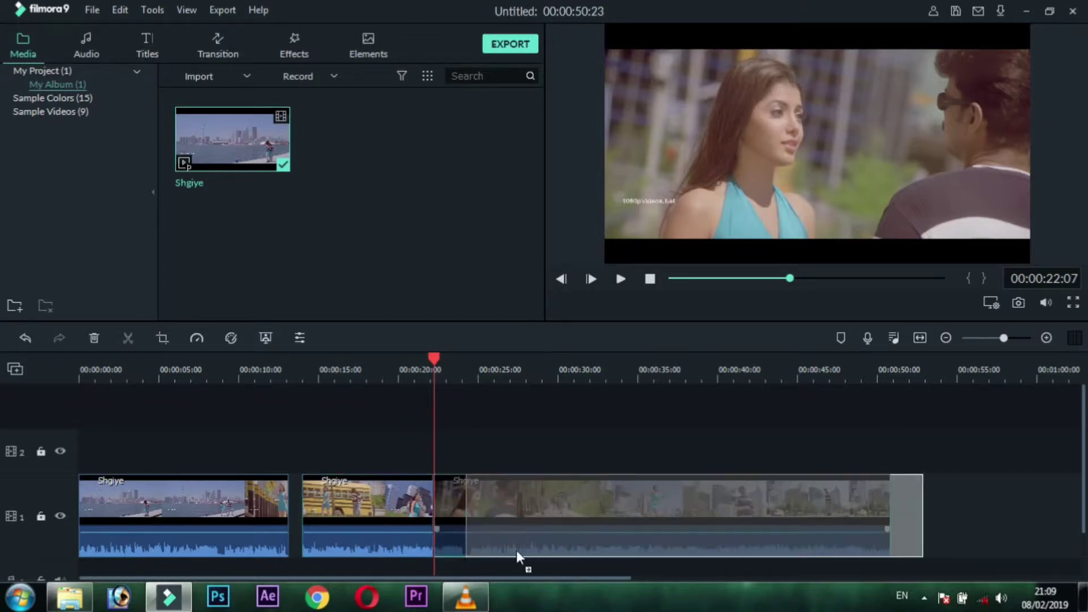
{"action": "left_click_drag", "start_coordinate": [468, 509], "coordinate": [470, 509]}
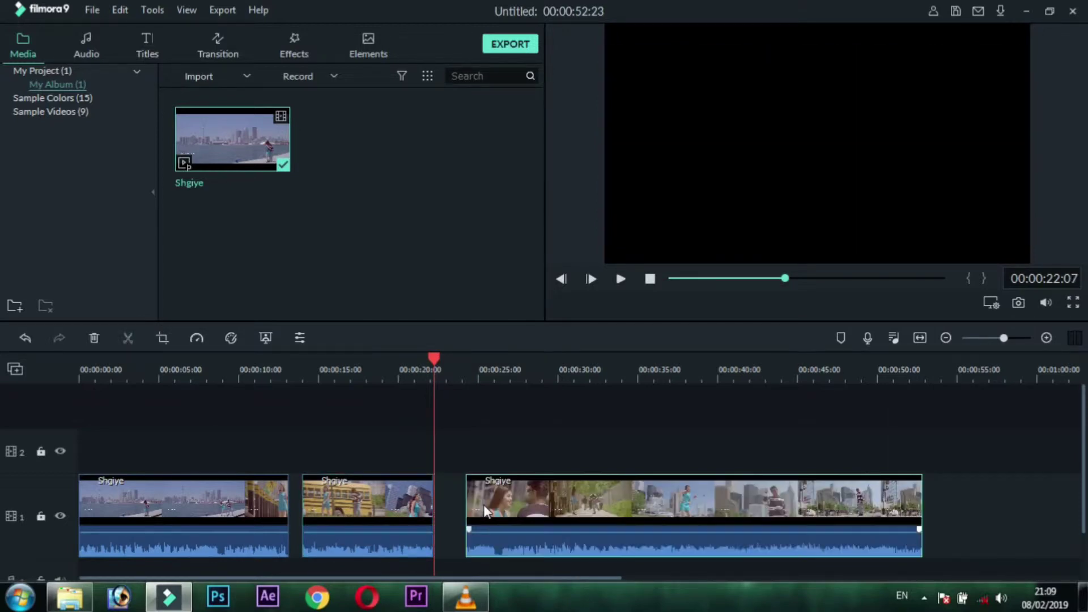
Move the middle segment up to video track 2 and set the playhead just before it, at 00:00:13:10
{"action": "left_click_drag", "start_coordinate": [347, 513], "coordinate": [316, 446]}
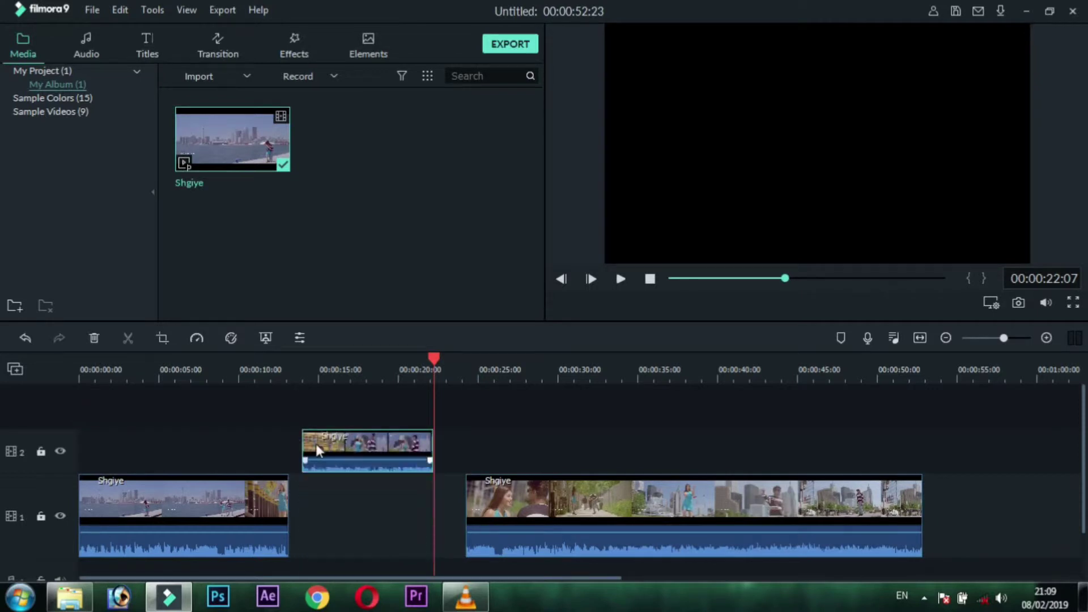
{"action": "left_click", "coordinate": [259, 433]}
{"action": "left_click", "coordinate": [493, 453]}
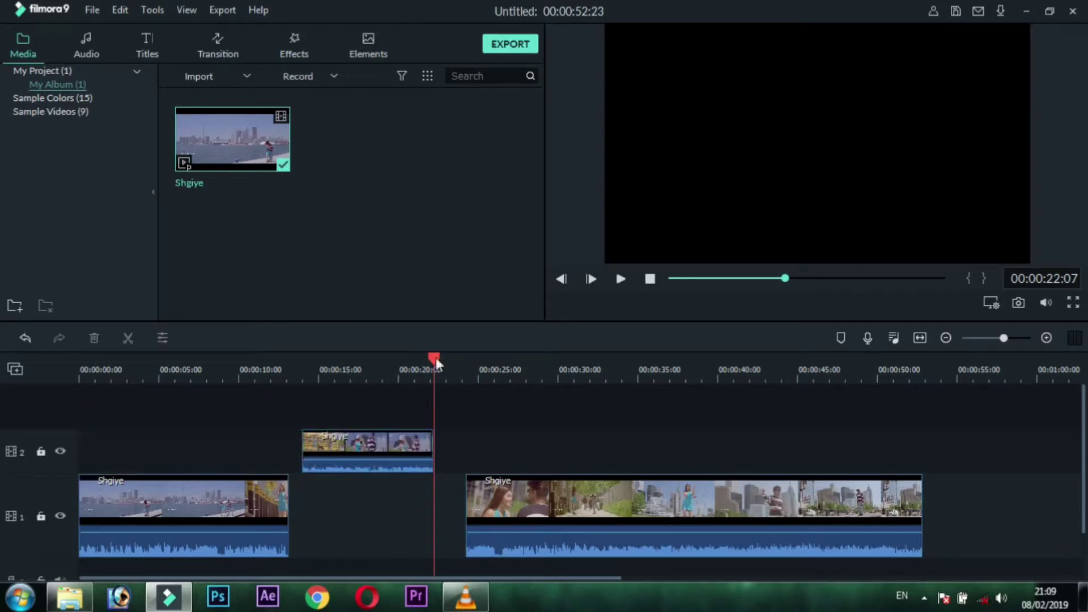
{"action": "left_click_drag", "start_coordinate": [436, 358], "coordinate": [292, 372]}
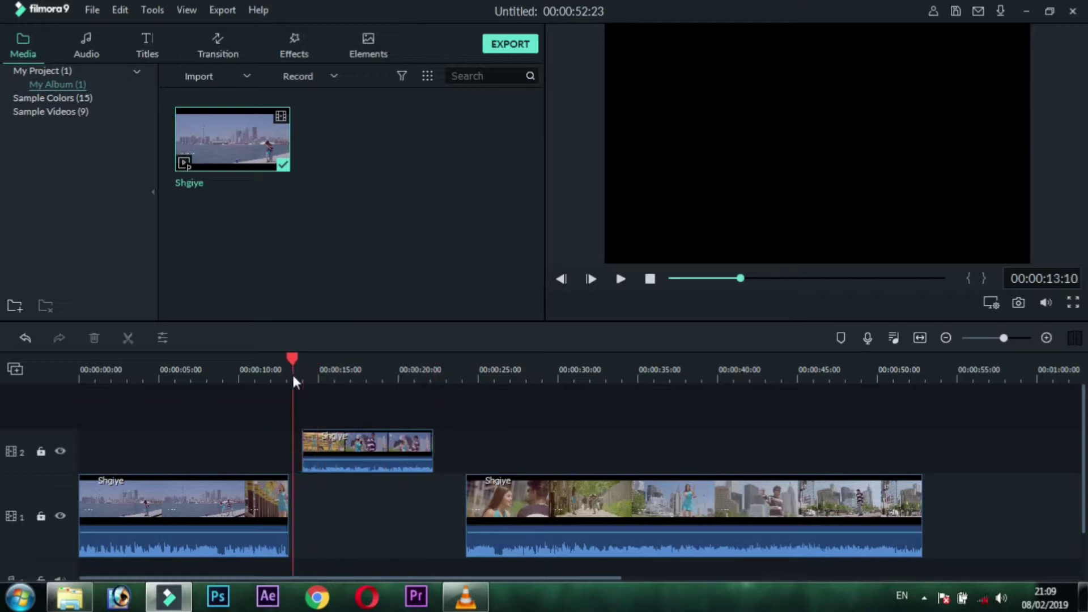
Scrub across the track 2 segment to its end and split the last track 1 segment at 00:00:26:23
{"action": "left_click", "coordinate": [355, 444]}
{"action": "left_click", "coordinate": [452, 441]}
{"action": "left_click", "coordinate": [351, 366]}
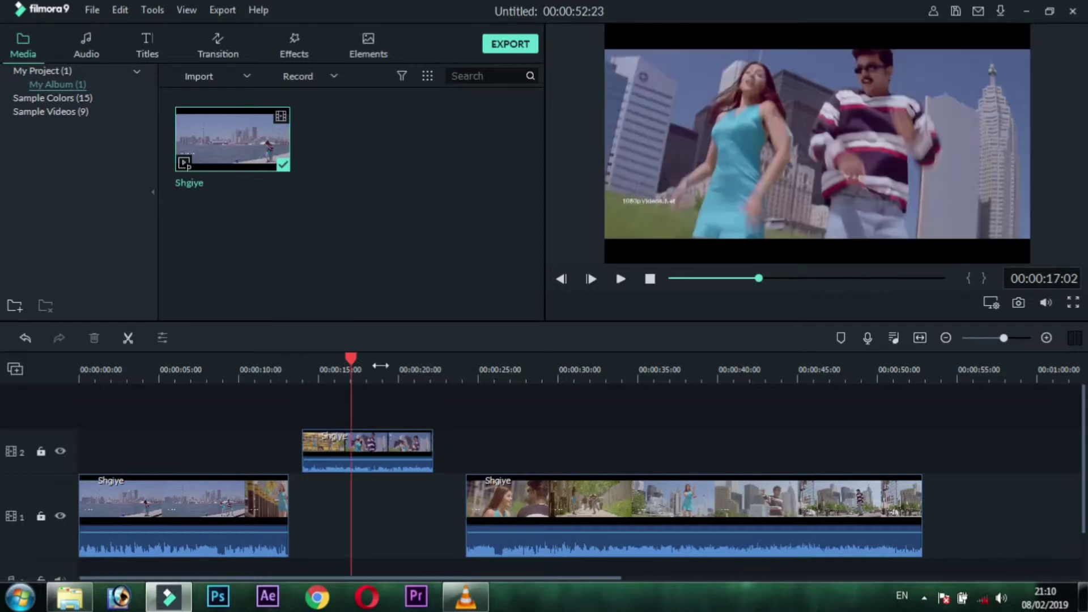
{"action": "left_click_drag", "start_coordinate": [380, 365], "coordinate": [432, 367]}
{"action": "left_click", "coordinate": [528, 522]}
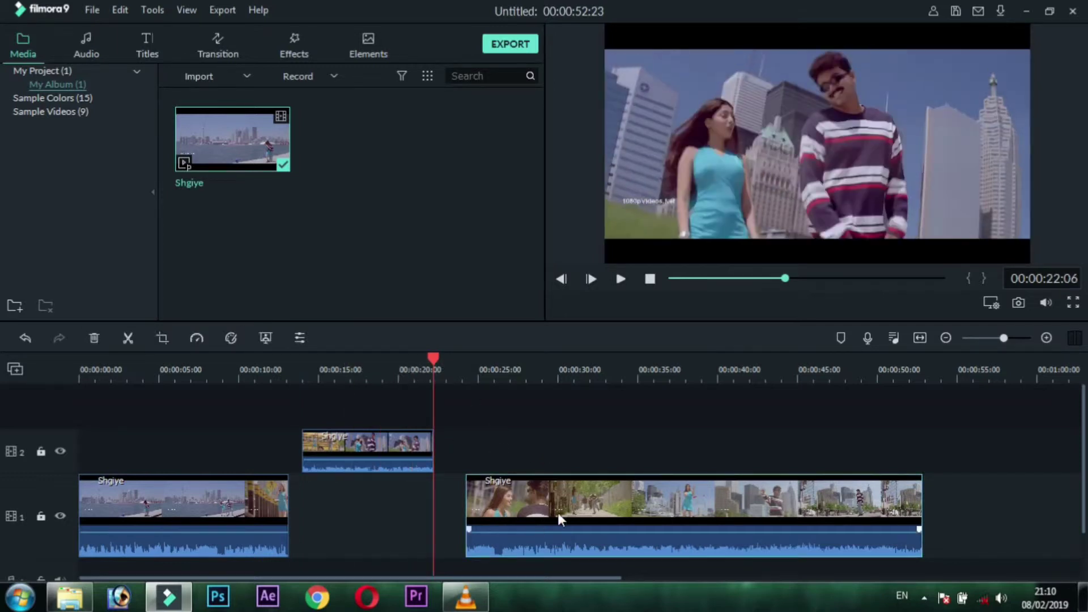
{"action": "left_click", "coordinate": [523, 426]}
{"action": "left_click", "coordinate": [509, 378]}
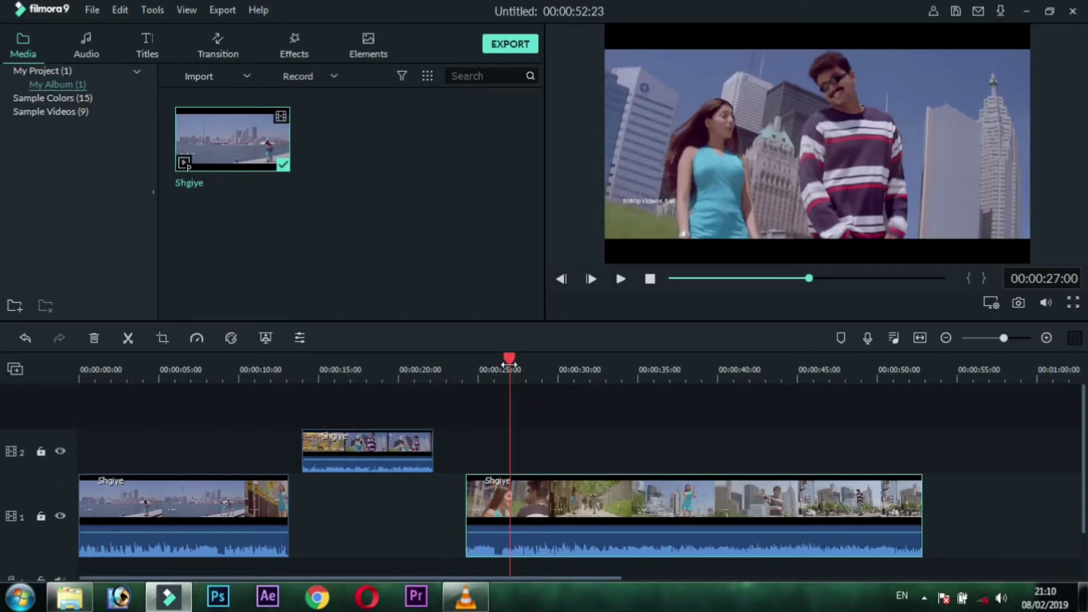
{"action": "mouse_move", "coordinate": [508, 370]}
{"action": "left_mouse_down"}
{"action": "mouse_move", "coordinate": [520, 377]}
{"action": "mouse_move", "coordinate": [509, 375]}
{"action": "left_mouse_up"}
{"action": "left_click", "coordinate": [526, 501]}
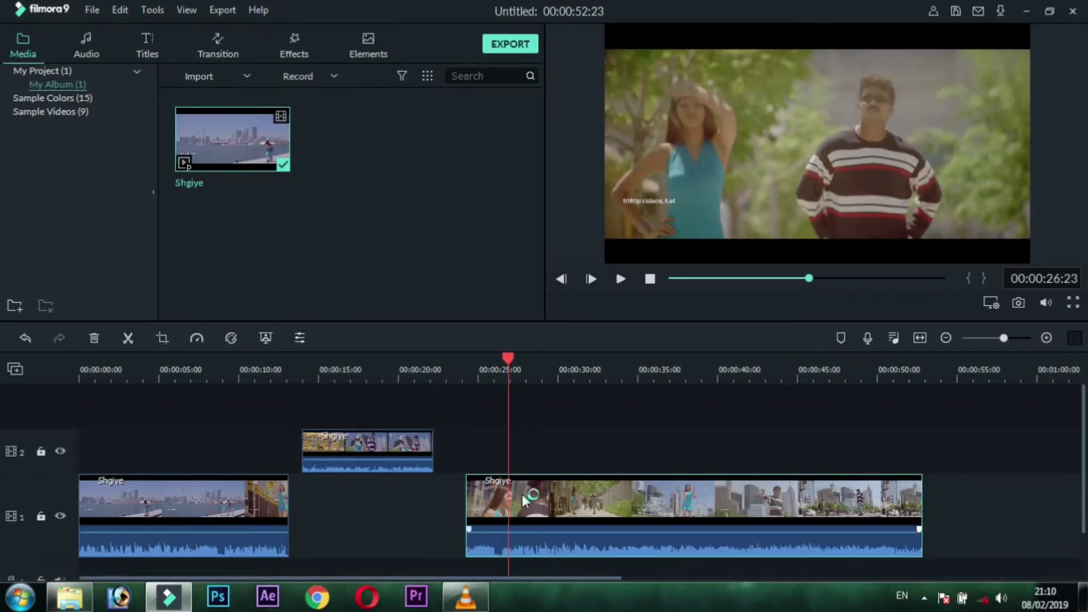
{"action": "left_click", "coordinate": [128, 338]}
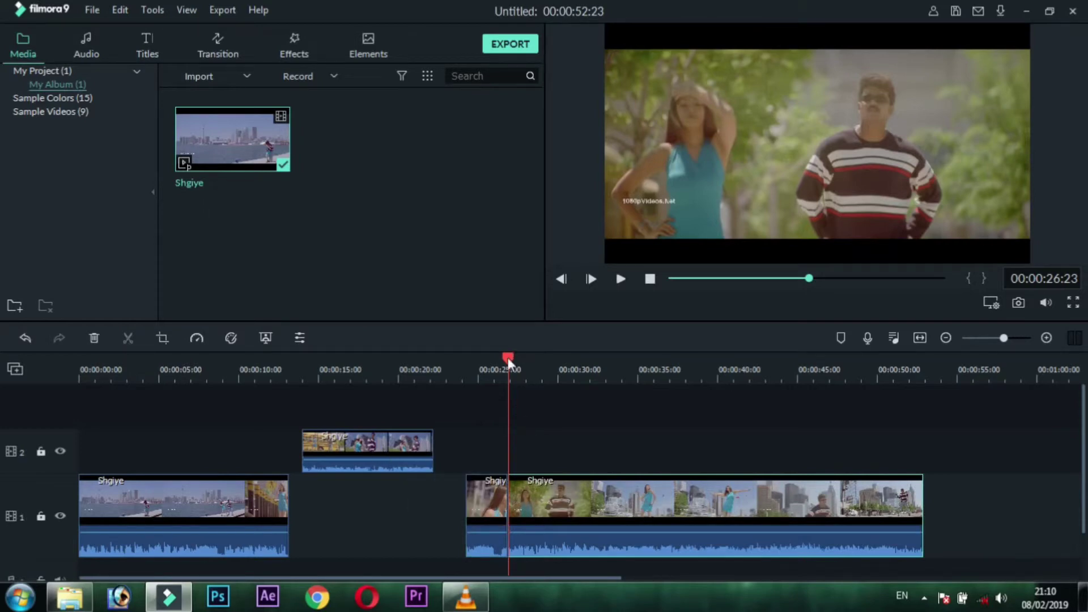
Split the last segment at 00:00:37:22, moving the final piece about three seconds later and the short piece about two seconds earlier on track 1
{"action": "left_click_drag", "start_coordinate": [507, 358], "coordinate": [682, 404]}
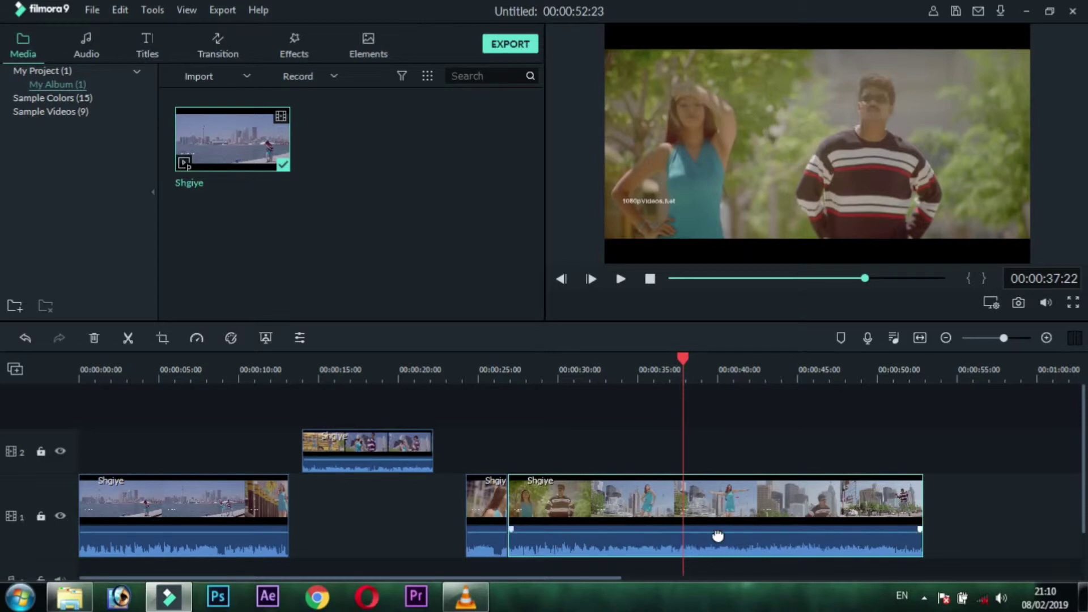
{"action": "left_click", "coordinate": [127, 338]}
{"action": "left_click_drag", "start_coordinate": [765, 517], "coordinate": [797, 521]}
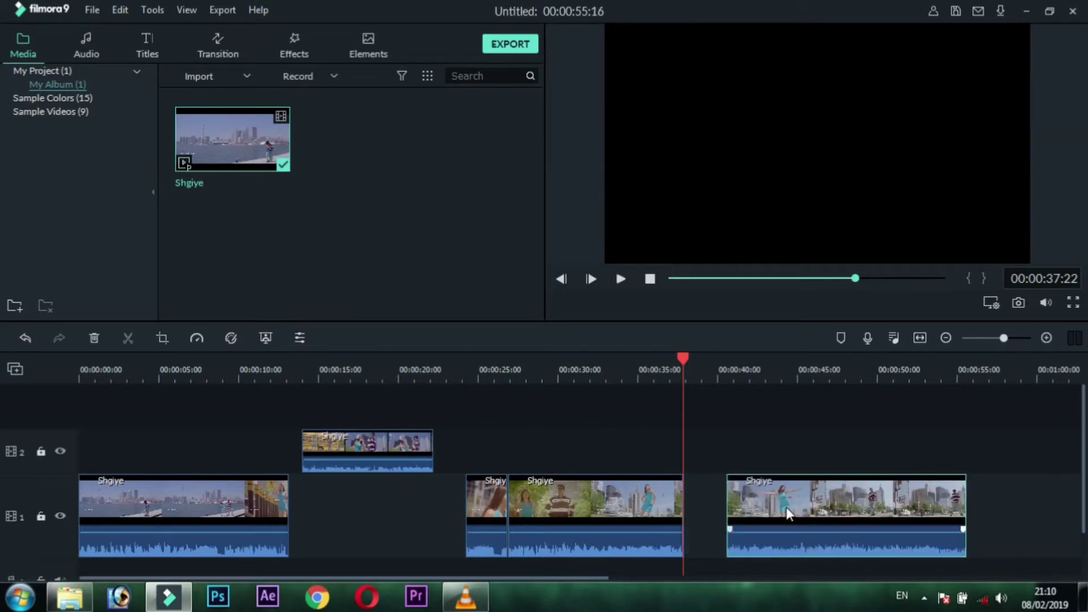
{"action": "left_click_drag", "start_coordinate": [465, 519], "coordinate": [460, 519]}
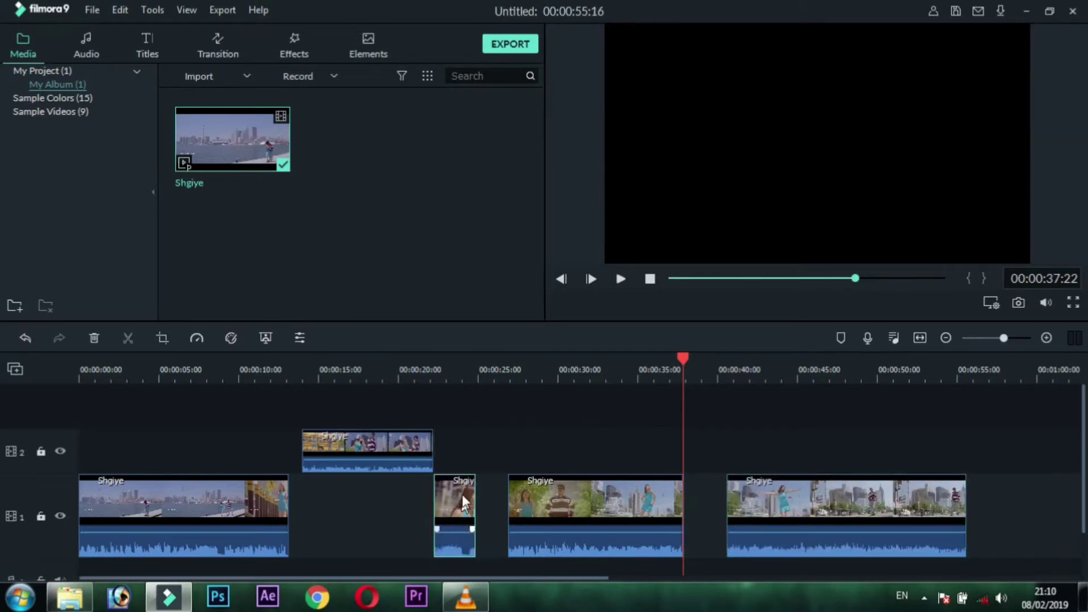
Delete the final segment and the short segment at about 22 seconds from track 1
{"action": "left_click", "coordinate": [799, 511]}
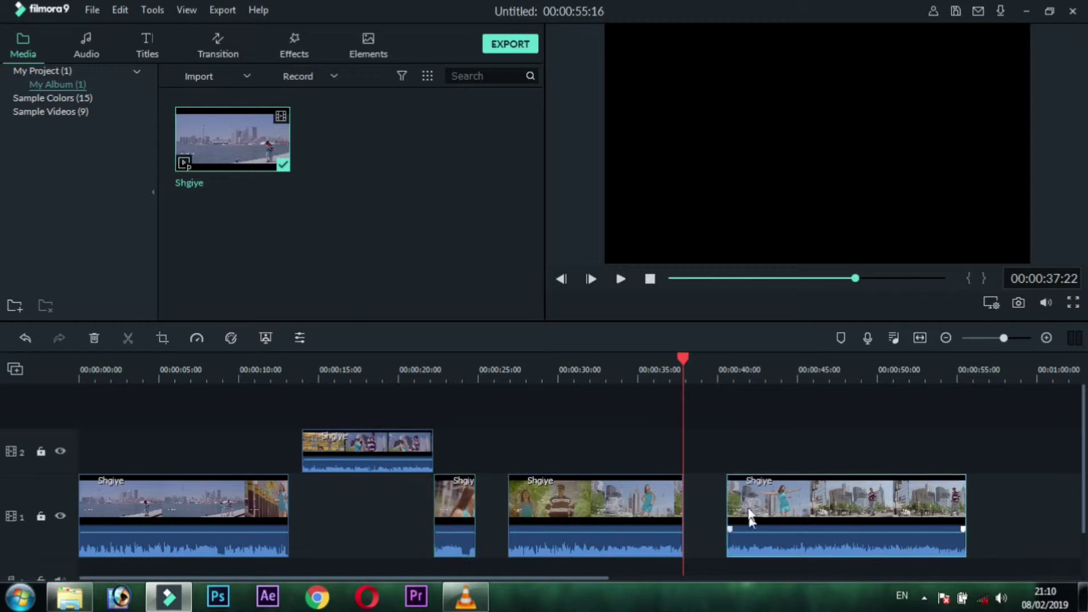
{"action": "right_click", "coordinate": [812, 511]}
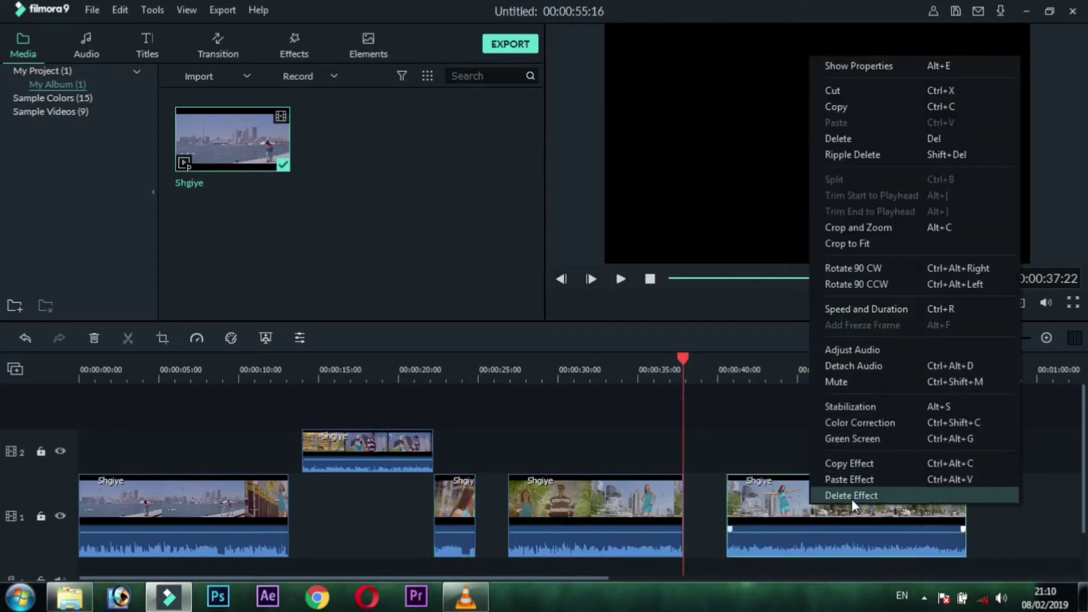
{"action": "left_click", "coordinate": [821, 138]}
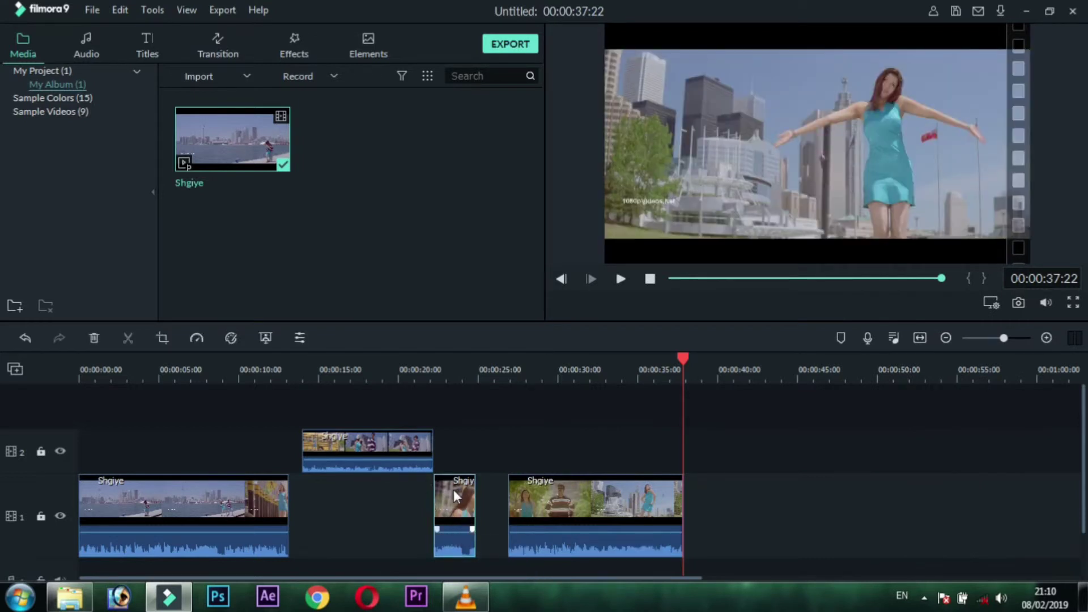
{"action": "left_click", "coordinate": [94, 338]}
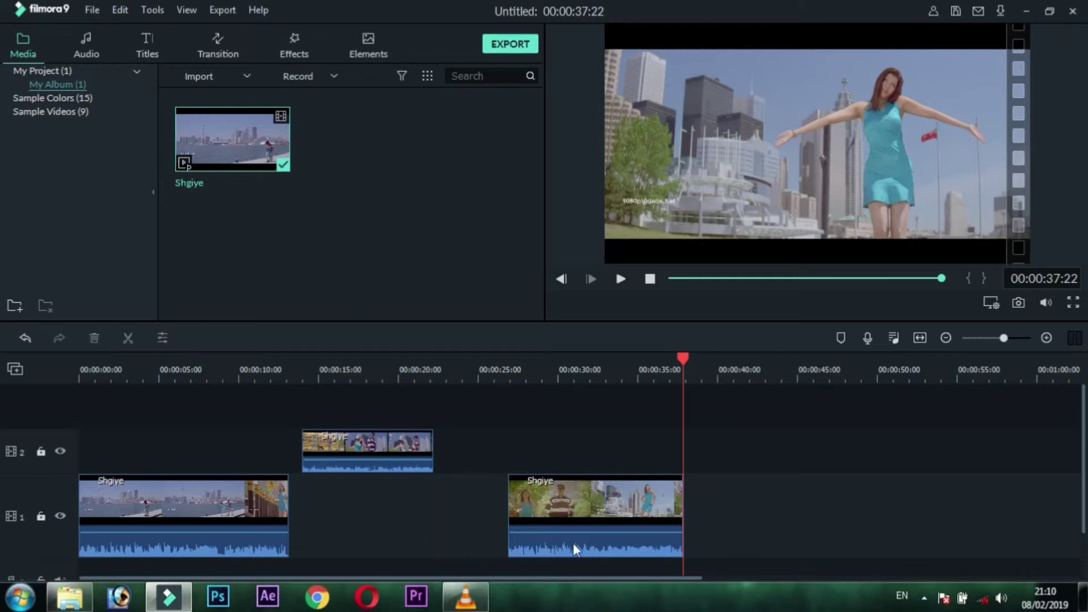
Play the last segment briefly and close the gaps by placing all three remaining segments end to end on track 1
{"action": "left_click", "coordinate": [499, 370]}
{"action": "left_click", "coordinate": [620, 278]}
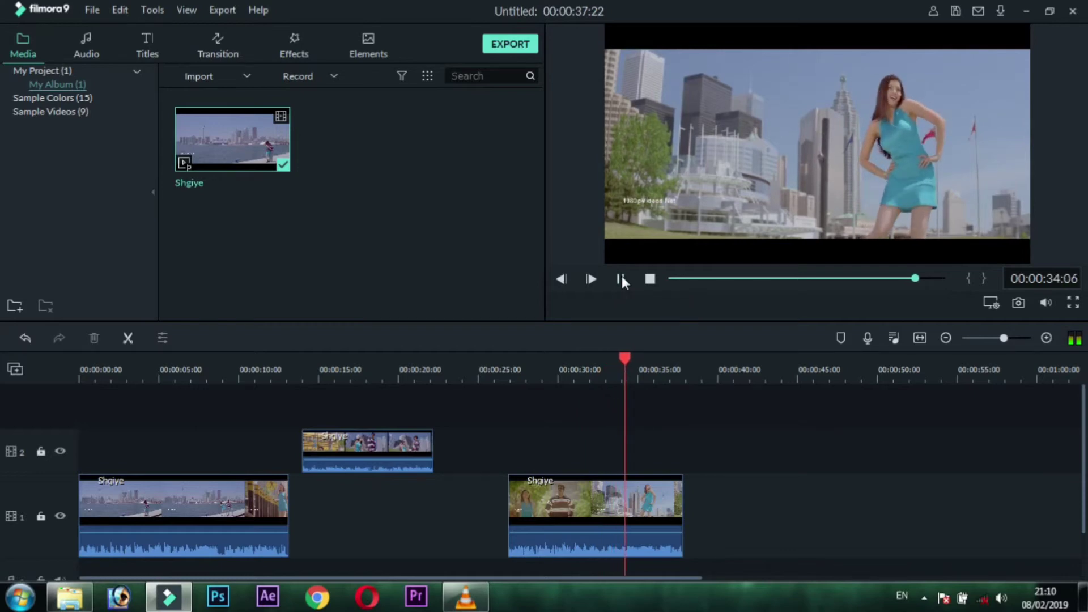
{"action": "left_click", "coordinate": [620, 278]}
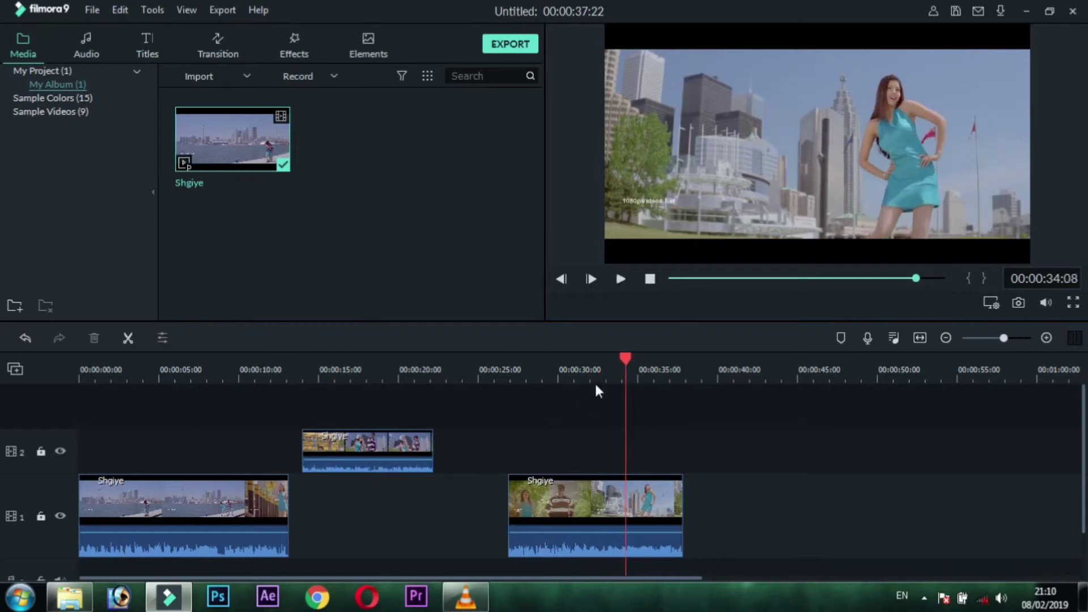
{"action": "left_click_drag", "start_coordinate": [388, 451], "coordinate": [373, 452]}
{"action": "left_click", "coordinate": [483, 515]}
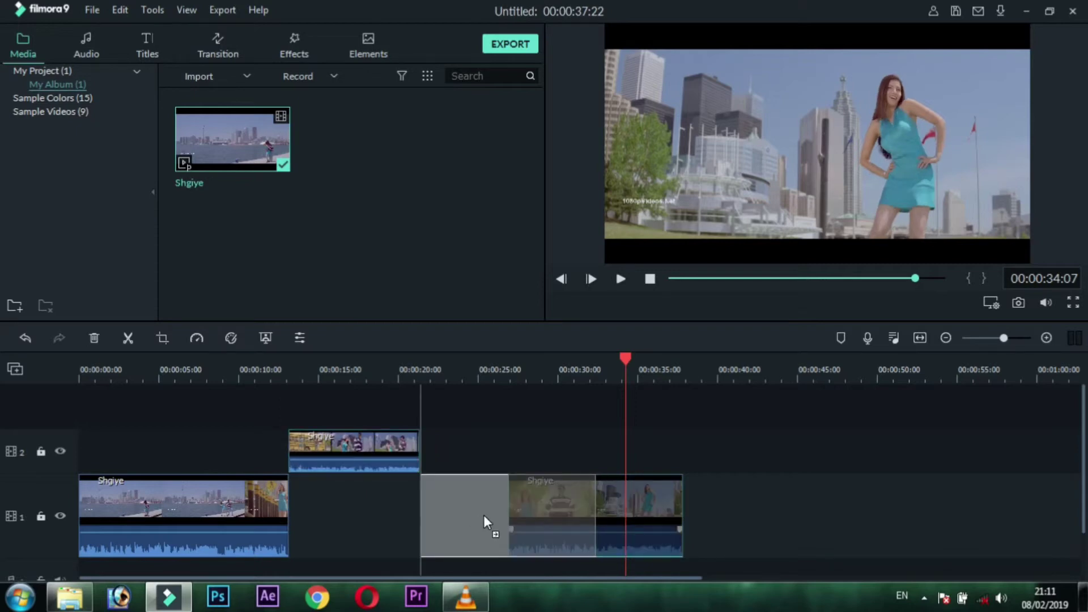
{"action": "key", "text": "Delete"}
{"action": "left_click", "coordinate": [285, 375]}
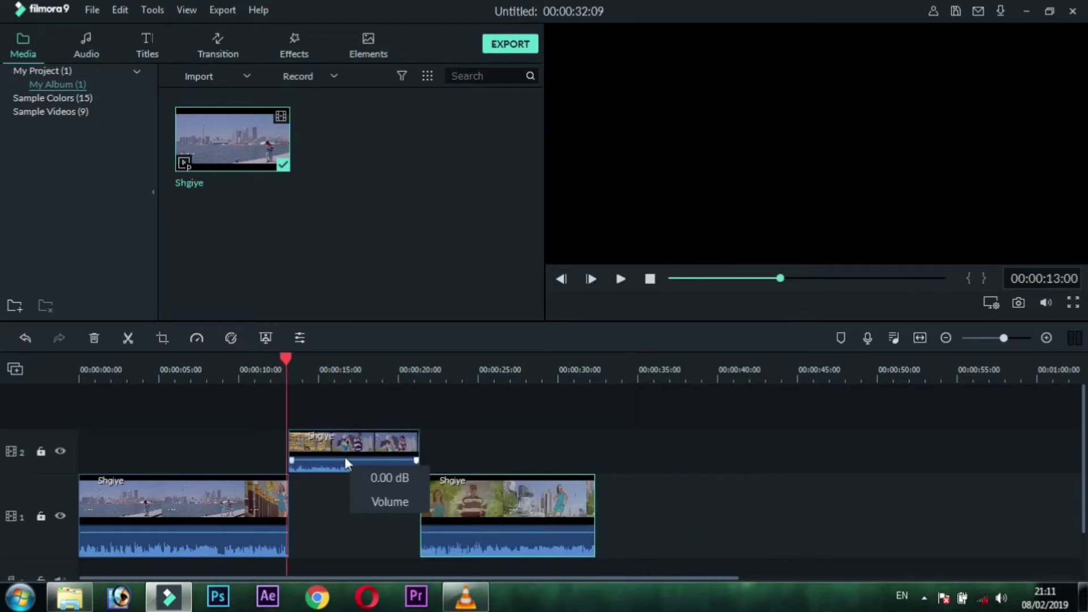
{"action": "left_click", "coordinate": [348, 513]}
{"action": "left_click_drag", "start_coordinate": [348, 508], "coordinate": [348, 513]}
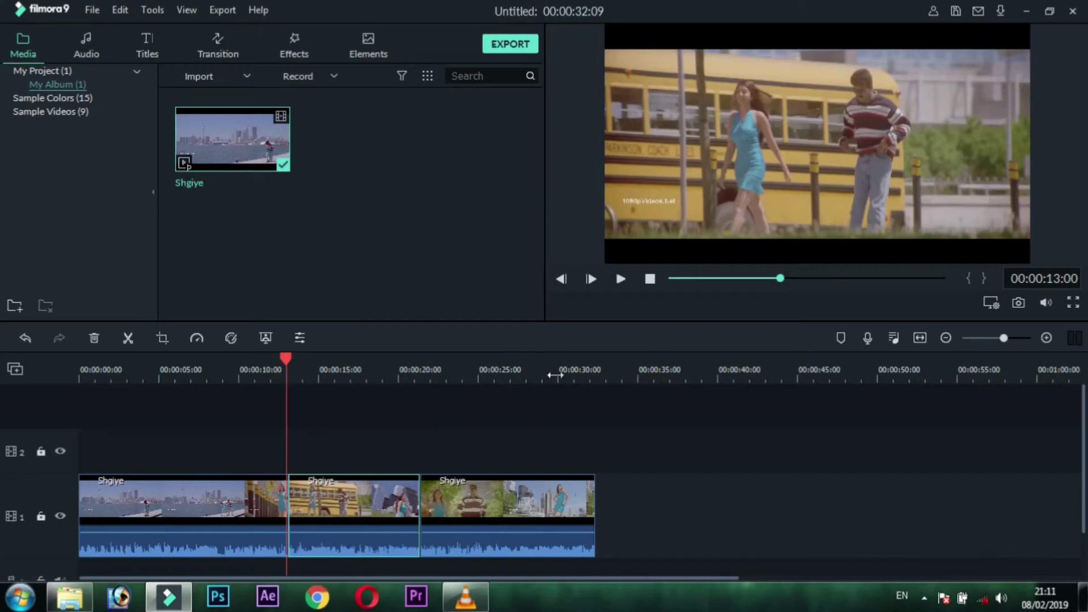
Play the joined sequence from the start, skipping ahead to each cut between the segments, and stop in the last segment
{"action": "scroll", "coordinate": [518, 374], "scroll_direction": "up", "scroll_amount": 3}
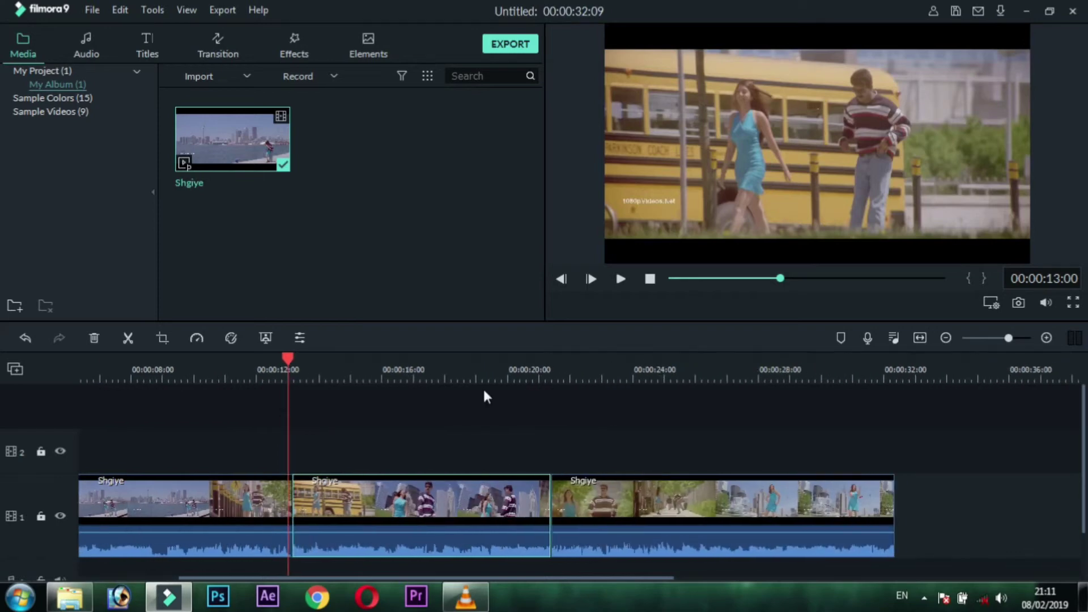
{"action": "key", "text": "Home"}
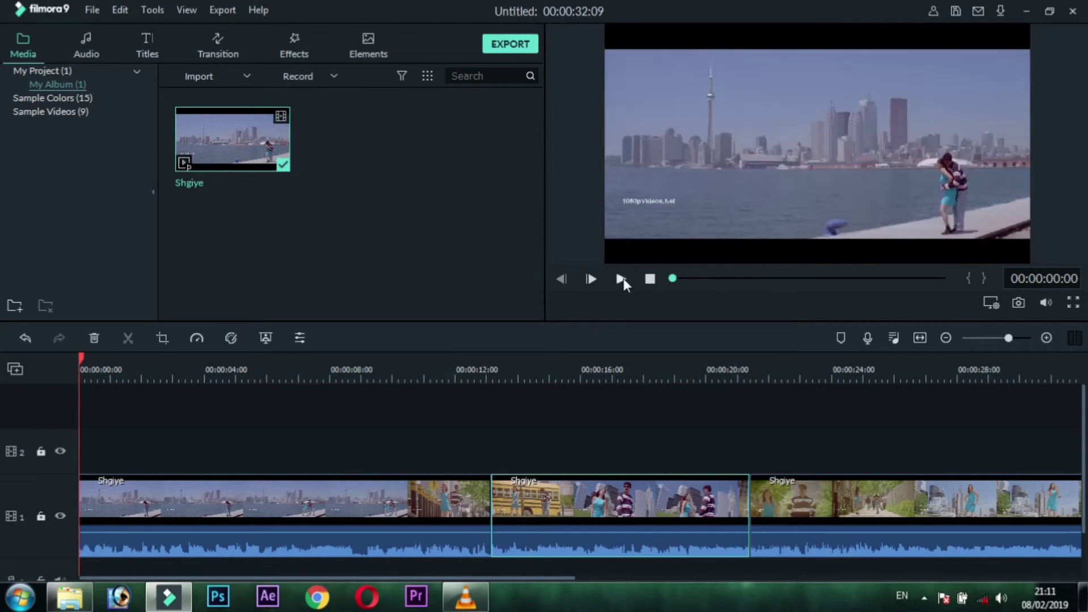
{"action": "left_click", "coordinate": [622, 279]}
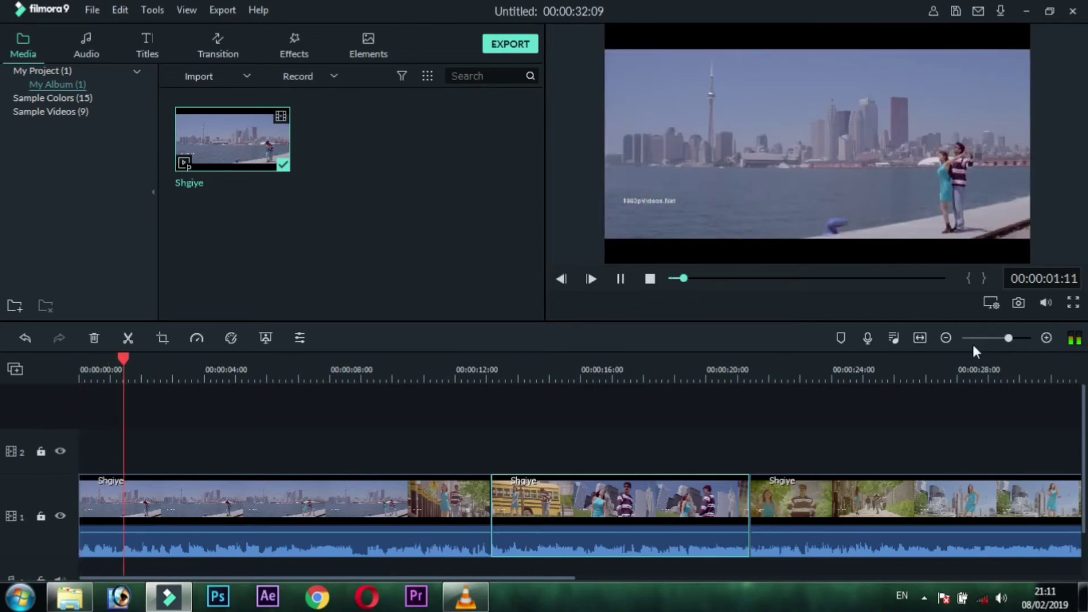
{"action": "left_click", "coordinate": [475, 370]}
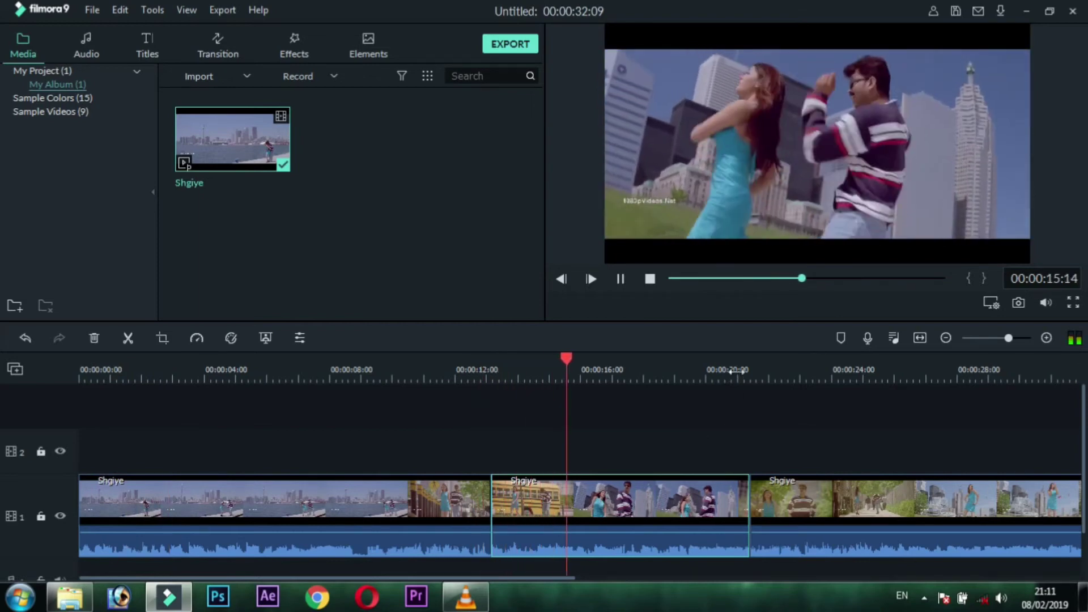
{"action": "left_click", "coordinate": [736, 378]}
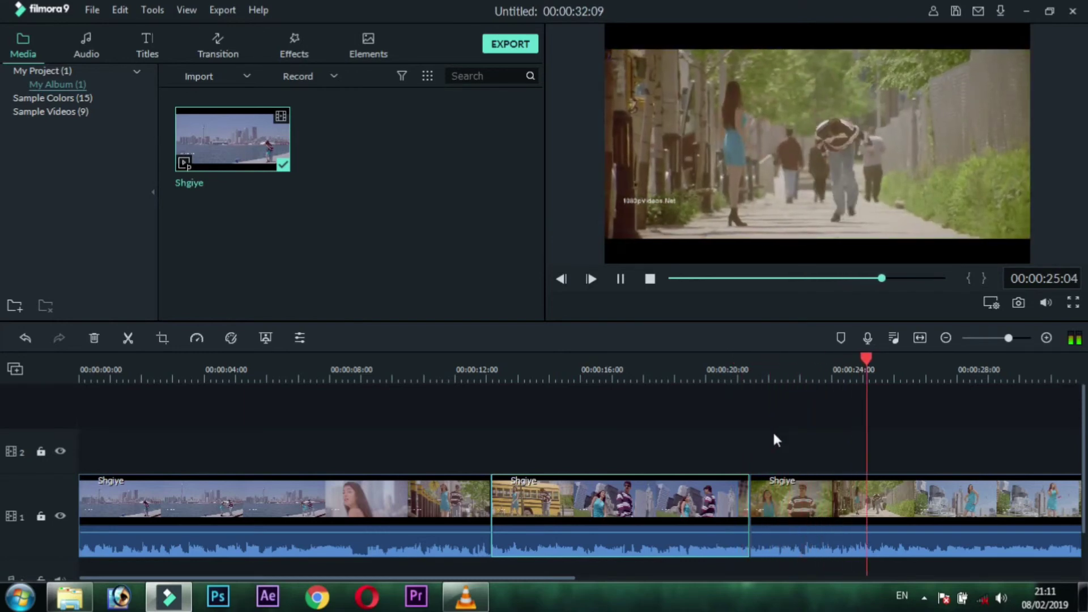
{"action": "key", "text": "space"}
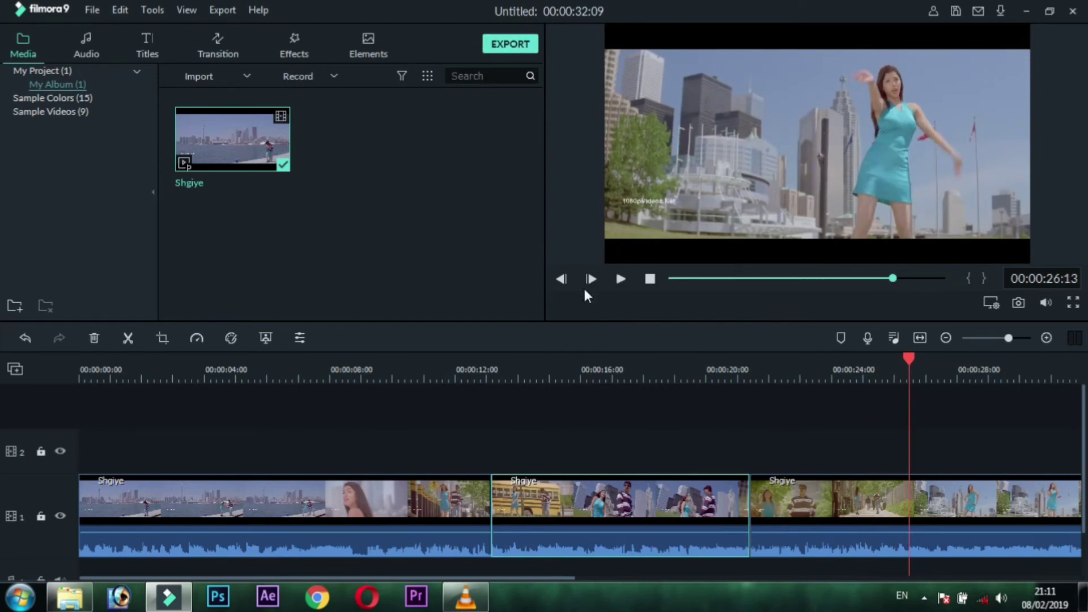
Export the sequence to the computer as an MP4 file named 9988
{"action": "left_click", "coordinate": [509, 45]}
{"action": "left_click", "coordinate": [700, 307]}
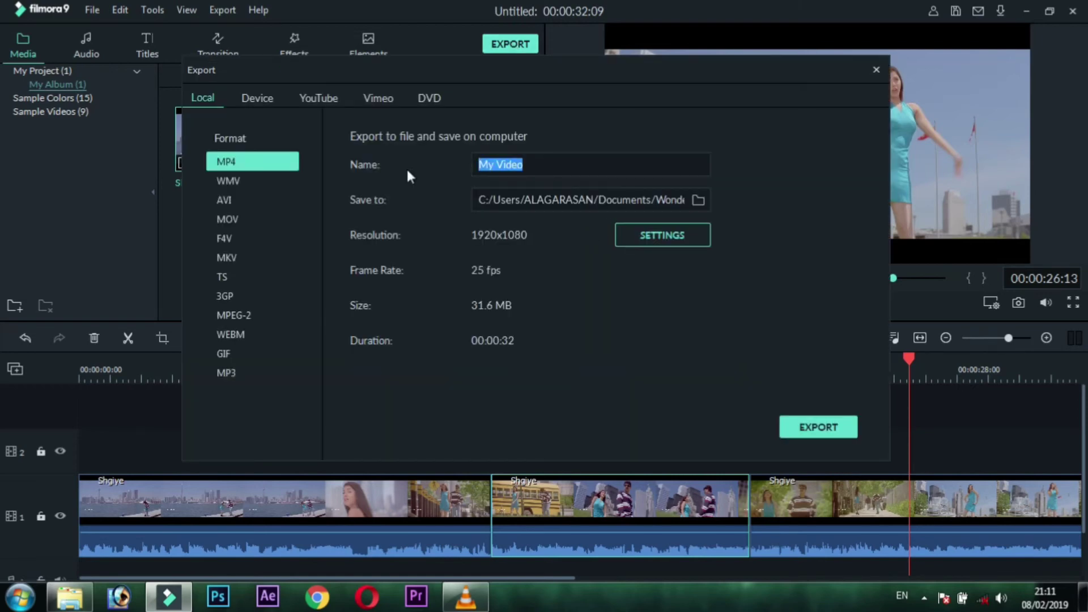
{"action": "type", "text": "99889"}
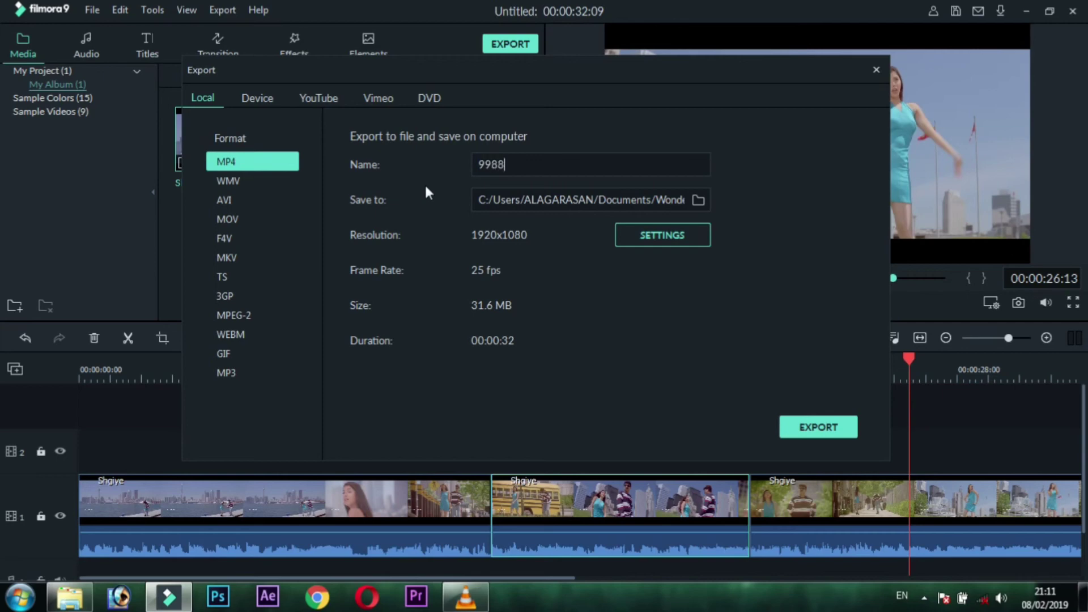
{"action": "left_click", "coordinate": [816, 427]}
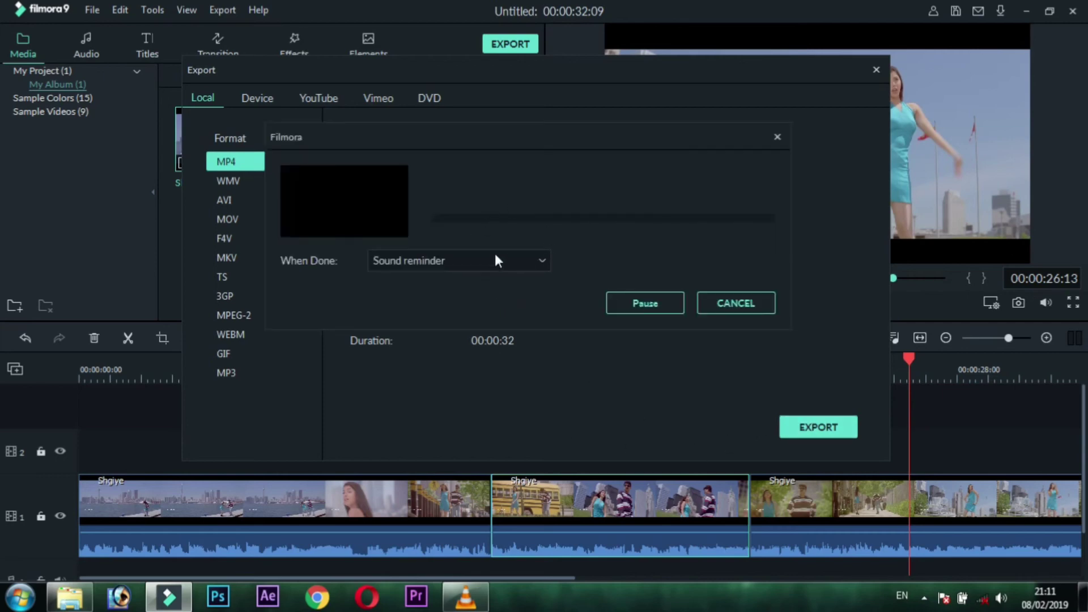